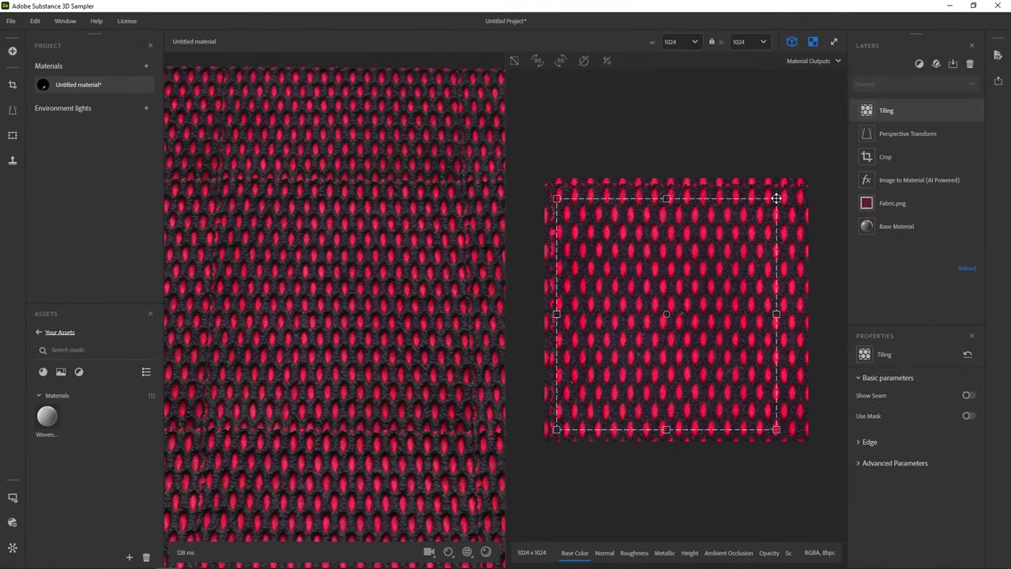
Lower the tiling frame's top edge, shift it slightly right and up, and pull its left edge inward.
{"action": "left_click_drag", "start_coordinate": [777, 199], "coordinate": [774, 208]}
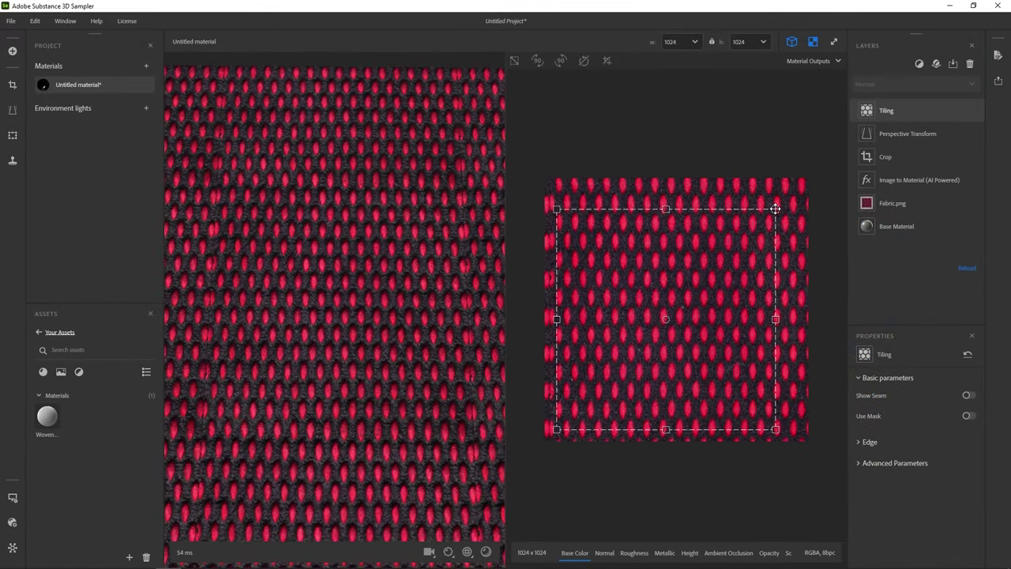
{"action": "left_click_drag", "start_coordinate": [670, 315], "coordinate": [677, 311]}
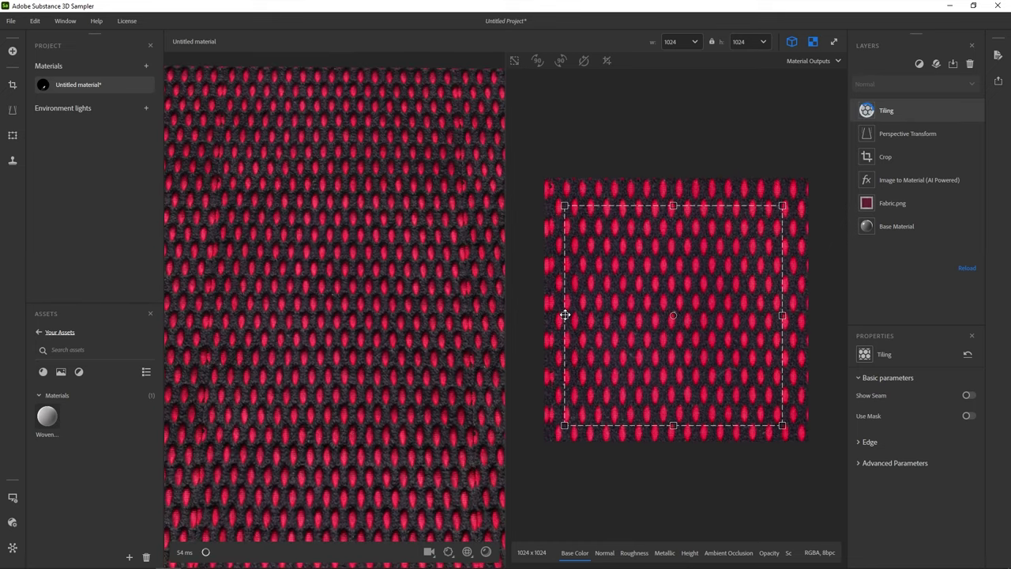
{"action": "left_click_drag", "start_coordinate": [565, 315], "coordinate": [567, 315]}
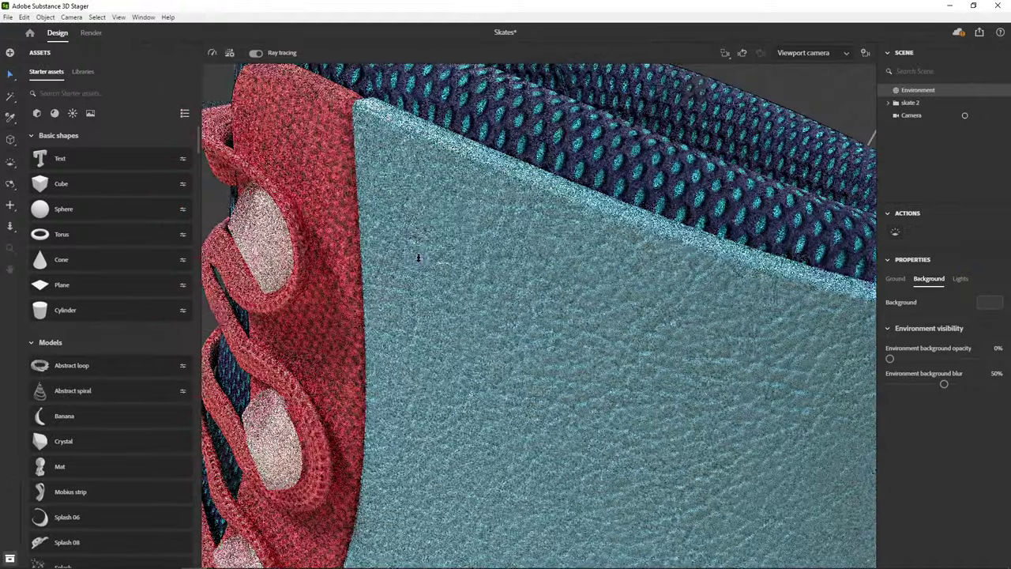
{"action": "scroll", "coordinate": [419, 257], "scroll_direction": "down", "scroll_amount": 6}
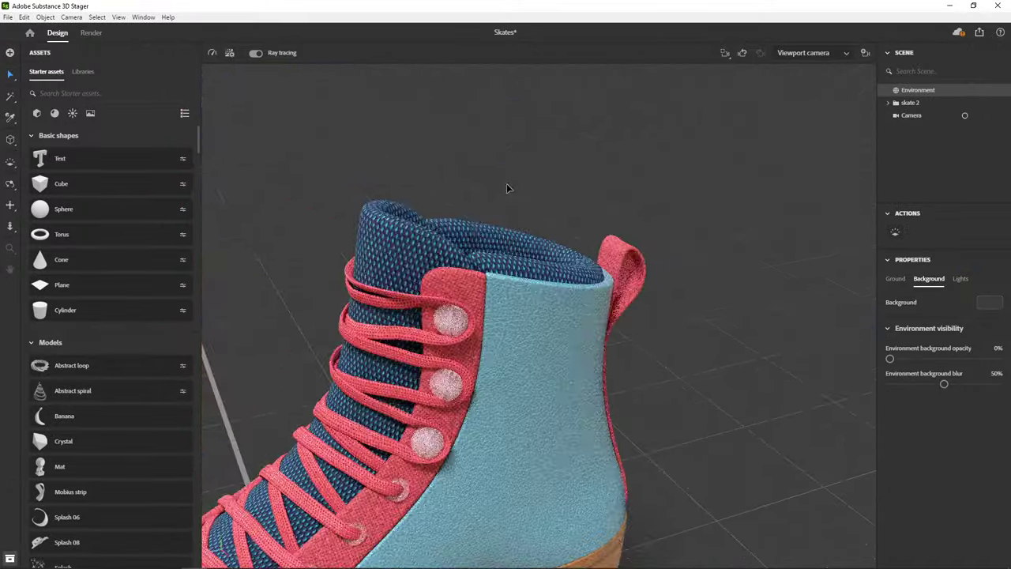
{"action": "left_click_drag", "start_coordinate": [505, 187], "coordinate": [624, 253], "text": "alt"}
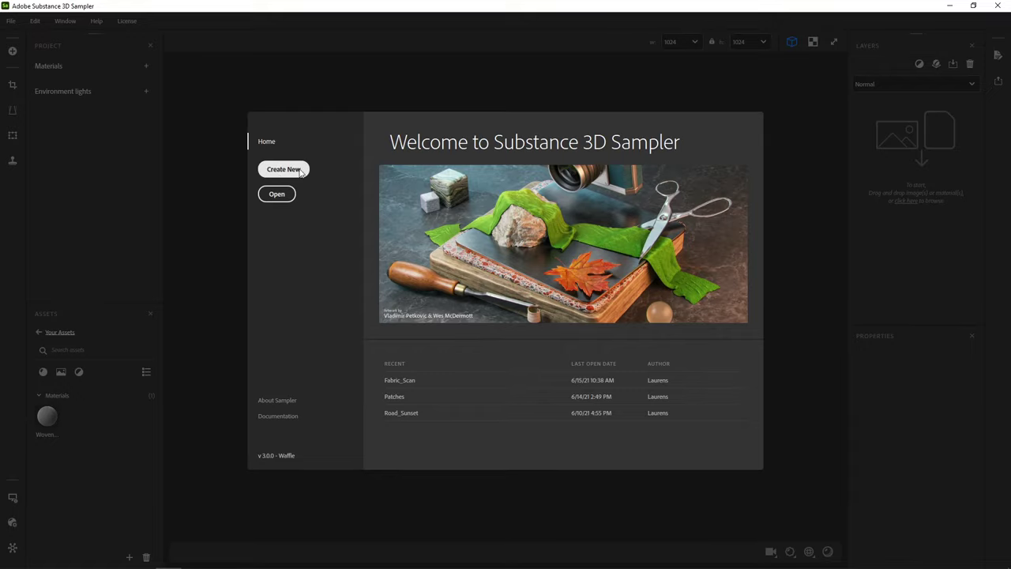
Create a new project with an Untitled material and drag Fabric.png from the folder into it.
{"action": "left_click", "coordinate": [291, 173]}
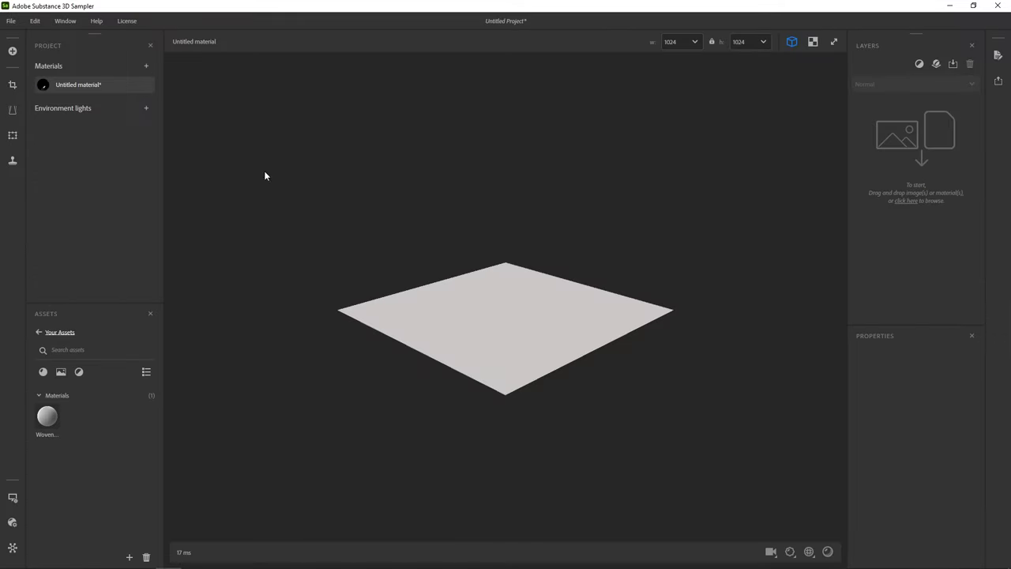
{"action": "mouse_move", "coordinate": [118, 87]}
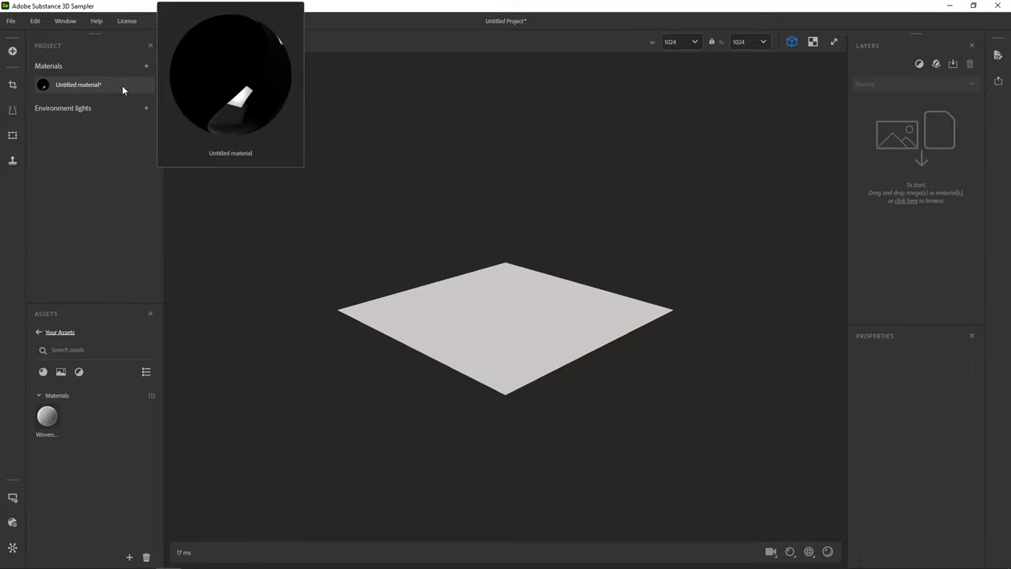
{"action": "left_click", "coordinate": [121, 85]}
{"action": "key", "text": "alt+Tab"}
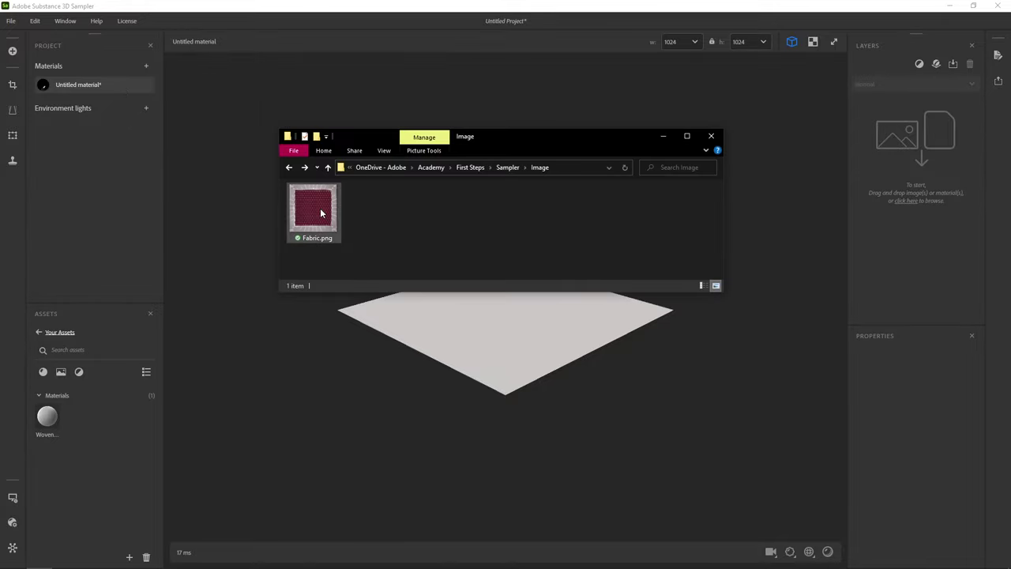
{"action": "left_click_drag", "start_coordinate": [320, 212], "coordinate": [912, 158]}
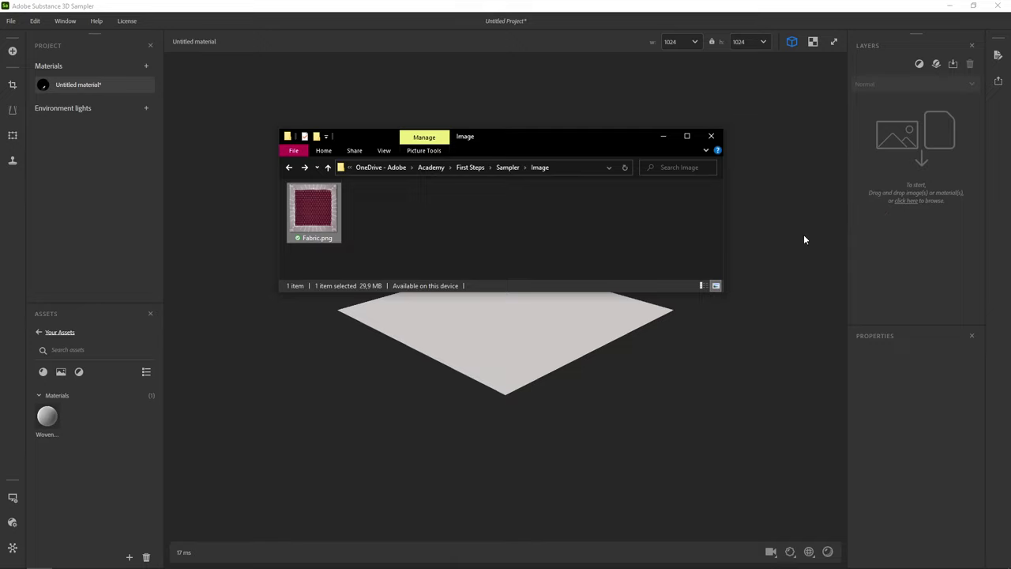
Create the material from Fabric.png using Image to material (AI Powered) with a base material added.
{"action": "left_click", "coordinate": [482, 372]}
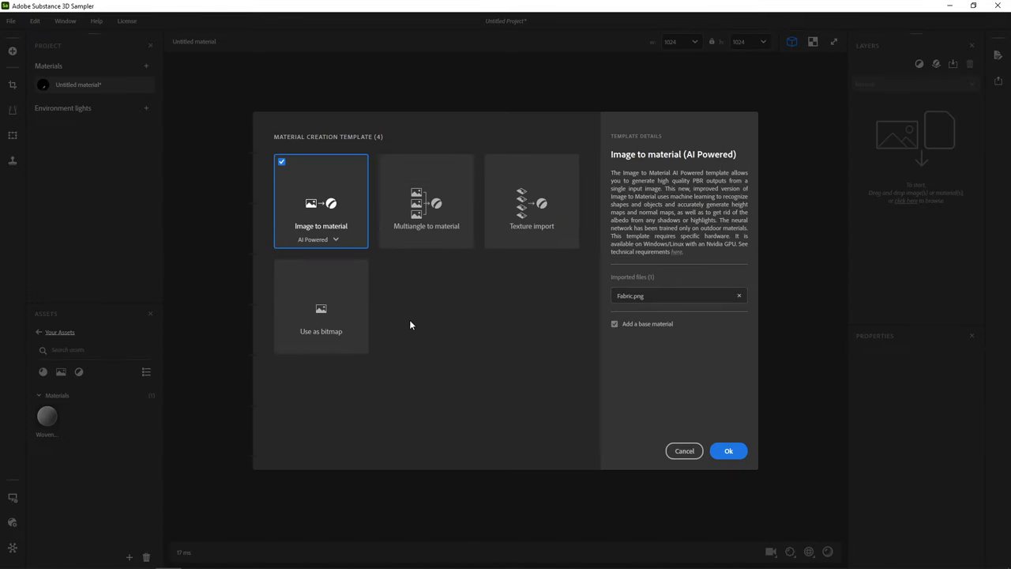
{"action": "left_click", "coordinate": [336, 240]}
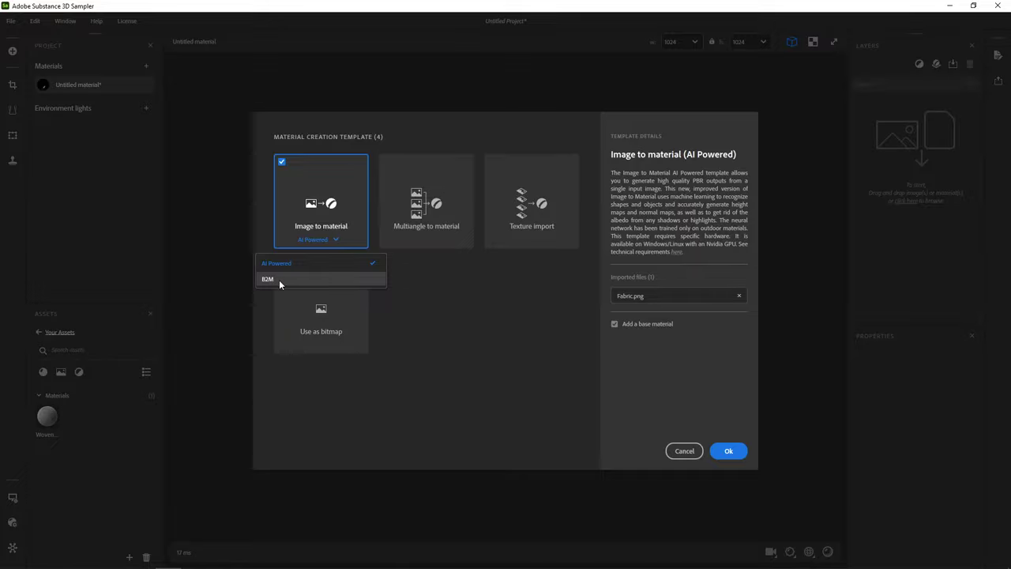
{"action": "left_click", "coordinate": [492, 376]}
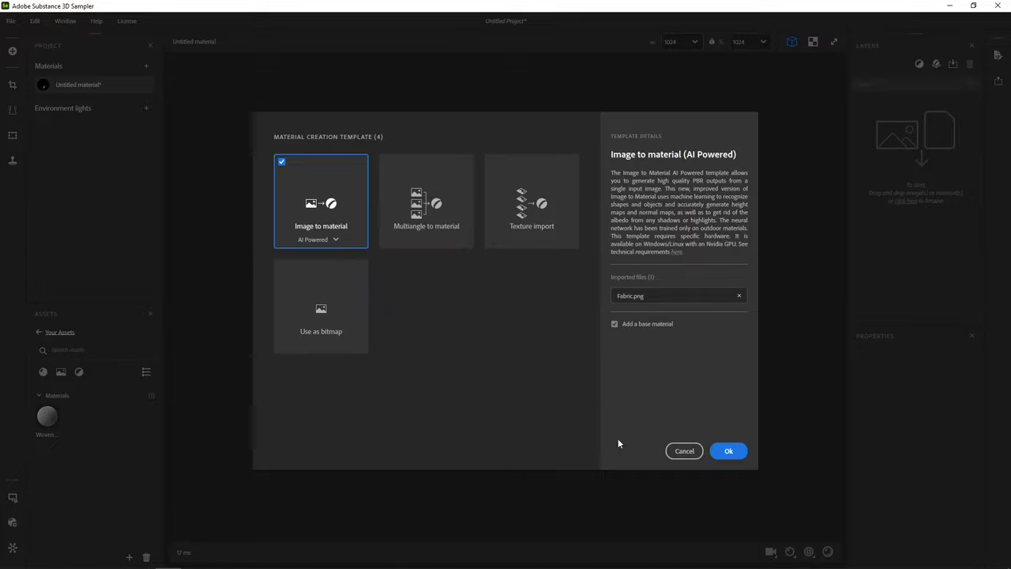
{"action": "left_click", "coordinate": [728, 451]}
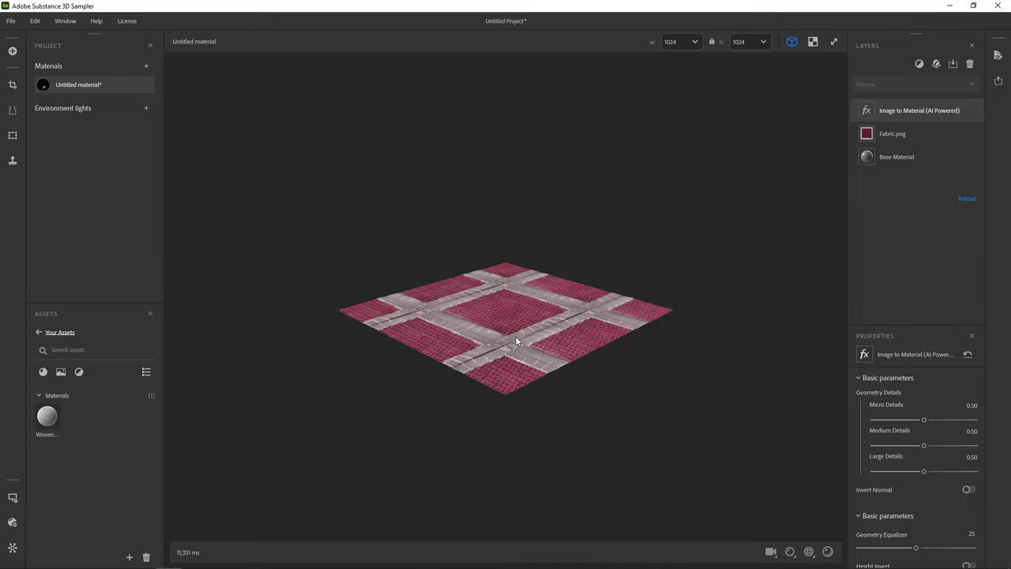
Enable Height Invert so the red weave's bumps become recessed hollows.
{"action": "mouse_move", "coordinate": [515, 336]}
{"action": "left_mouse_down"}
{"action": "mouse_move", "coordinate": [553, 354]}
{"action": "mouse_move", "coordinate": [530, 354]}
{"action": "mouse_move", "coordinate": [515, 334]}
{"action": "left_mouse_up"}
{"action": "scroll", "coordinate": [539, 355], "scroll_direction": "up", "scroll_amount": 8}
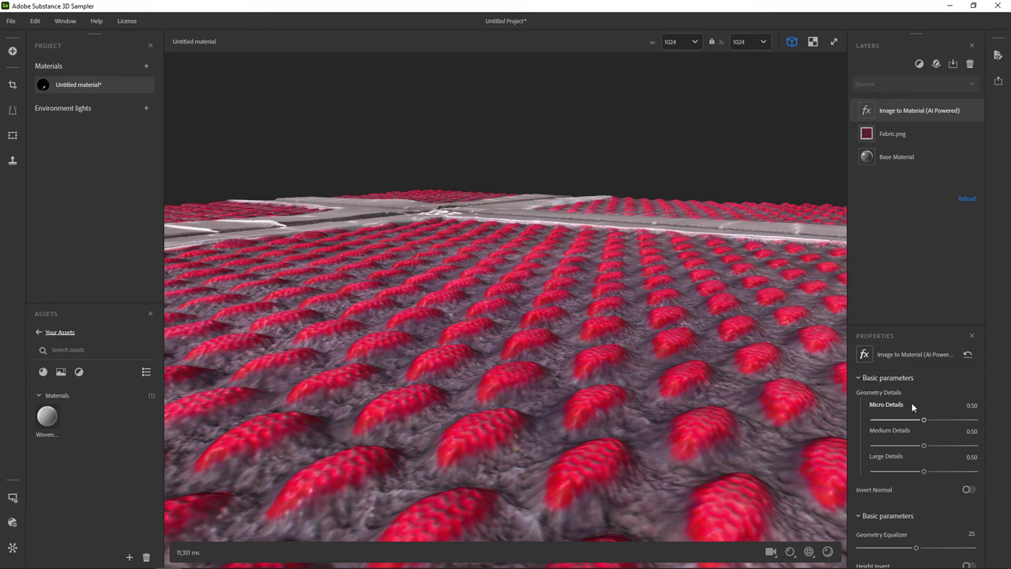
{"action": "scroll", "coordinate": [912, 402], "scroll_direction": "down", "scroll_amount": 4}
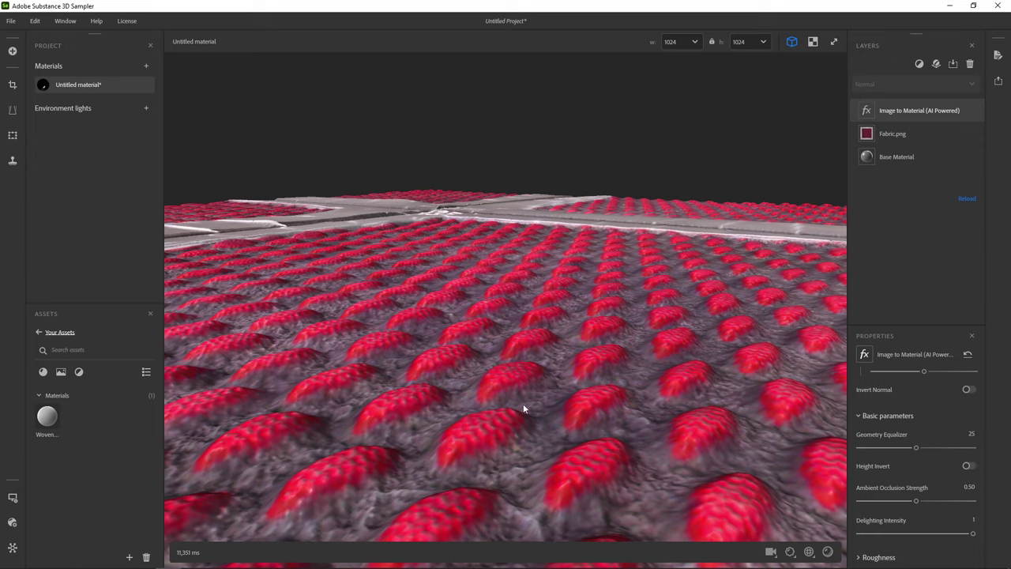
{"action": "left_click", "coordinate": [968, 466]}
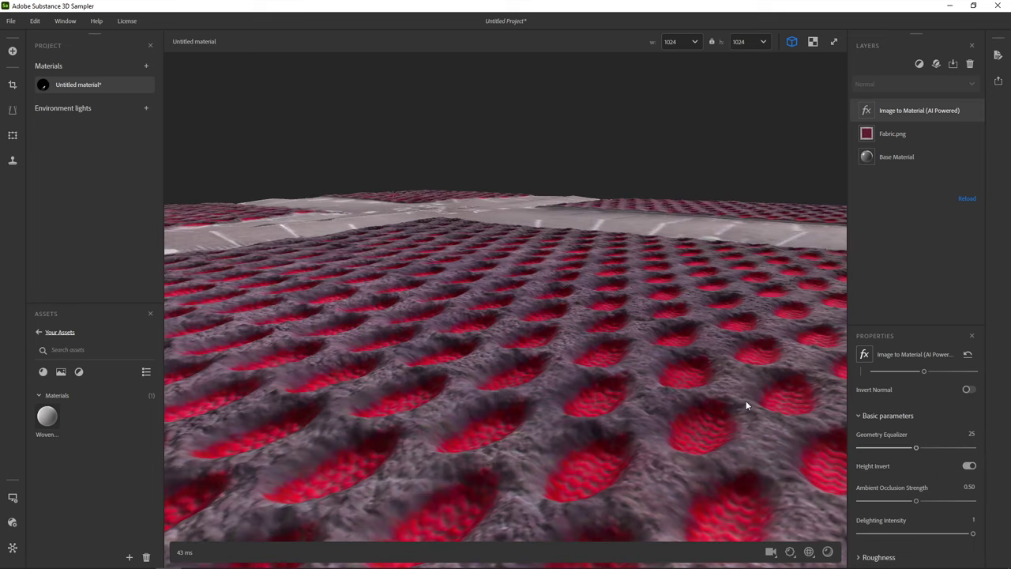
Raise Large Details to 0.87, ease Medium and Micro Details (0.84) down, and set Delighting Intensity to 0.09.
{"action": "scroll", "coordinate": [907, 441], "scroll_direction": "up", "scroll_amount": 4}
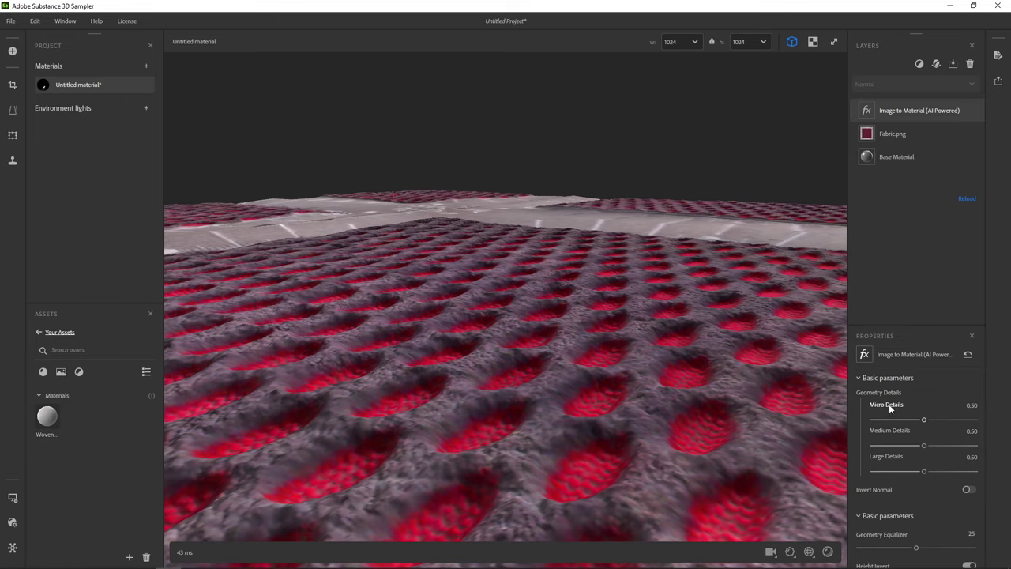
{"action": "left_click_drag", "start_coordinate": [922, 472], "coordinate": [962, 474]}
{"action": "left_click_drag", "start_coordinate": [923, 446], "coordinate": [958, 420]}
{"action": "left_click_drag", "start_coordinate": [663, 369], "coordinate": [512, 283]}
{"action": "scroll", "coordinate": [917, 442], "scroll_direction": "down", "scroll_amount": 3}
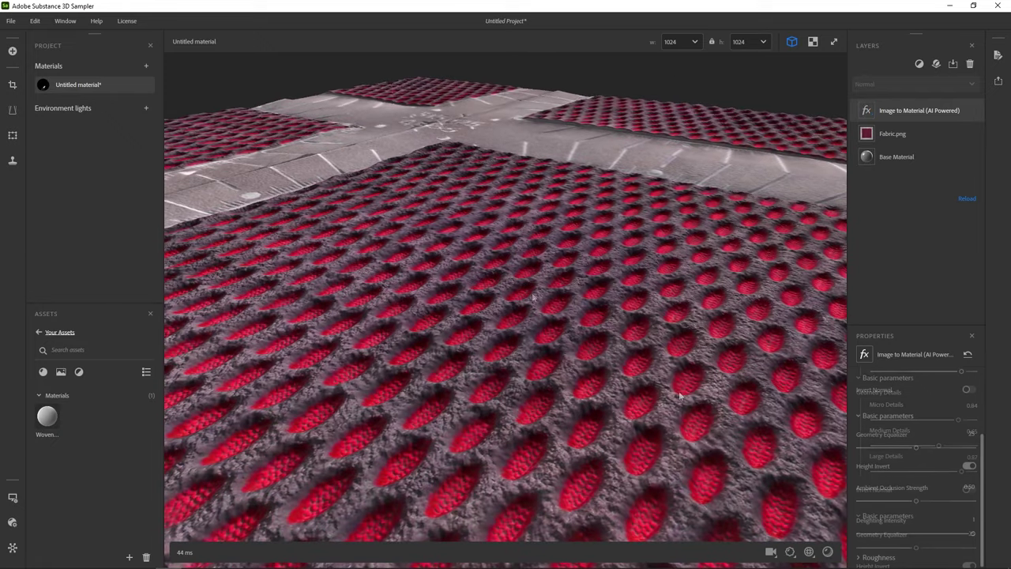
{"action": "left_click_drag", "start_coordinate": [695, 355], "coordinate": [713, 469]}
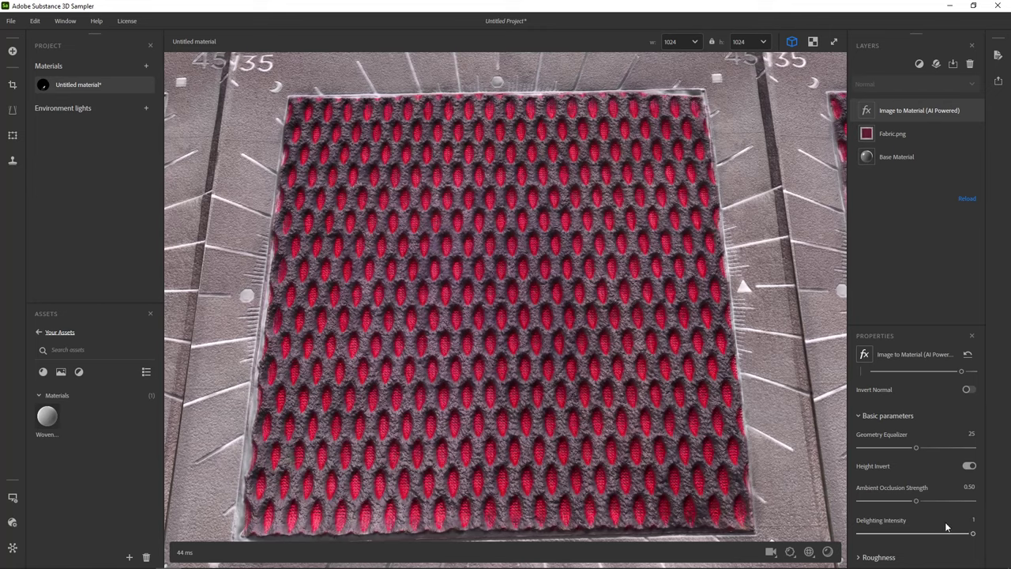
{"action": "left_click_drag", "start_coordinate": [972, 535], "coordinate": [869, 546]}
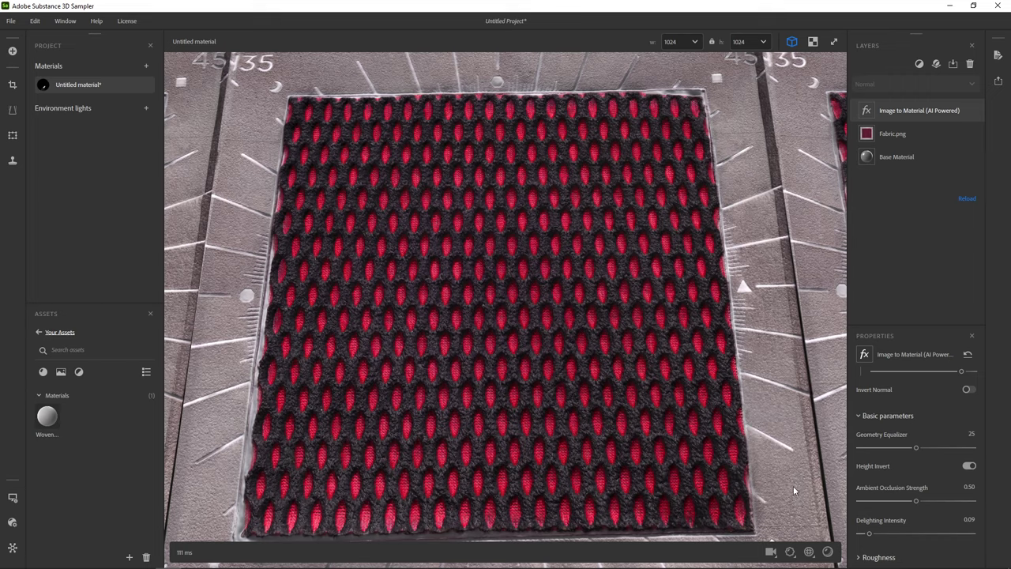
{"action": "left_click_drag", "start_coordinate": [593, 390], "coordinate": [473, 321]}
In the expanded Roughness section, drag Base Value to 0.55 and Variations to 0.96.
{"action": "scroll", "coordinate": [474, 321], "scroll_direction": "up", "scroll_amount": 6}
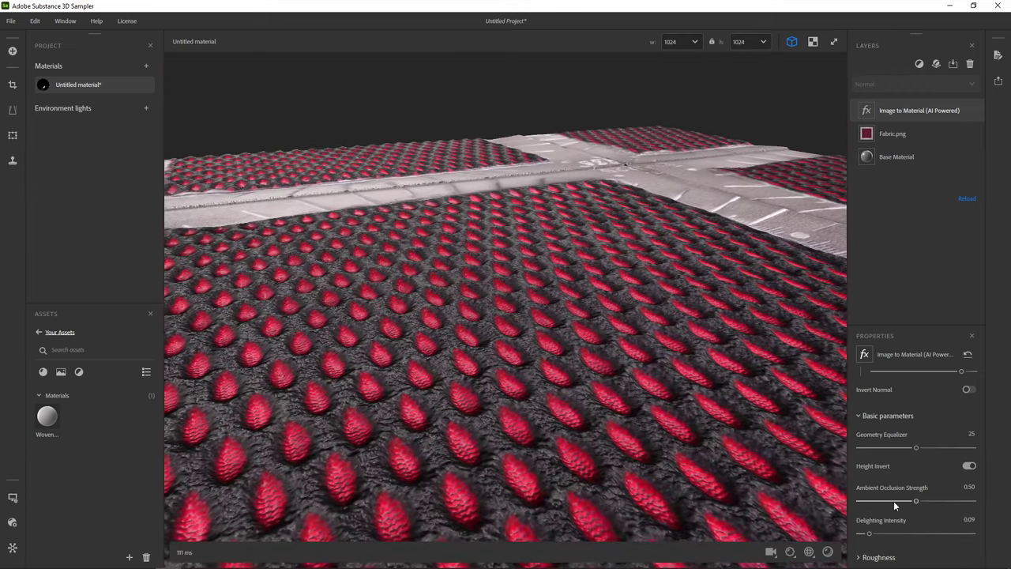
{"action": "left_click", "coordinate": [879, 557]}
{"action": "scroll", "coordinate": [901, 521], "scroll_direction": "down", "scroll_amount": 2}
{"action": "scroll", "coordinate": [905, 506], "scroll_direction": "down", "scroll_amount": 1}
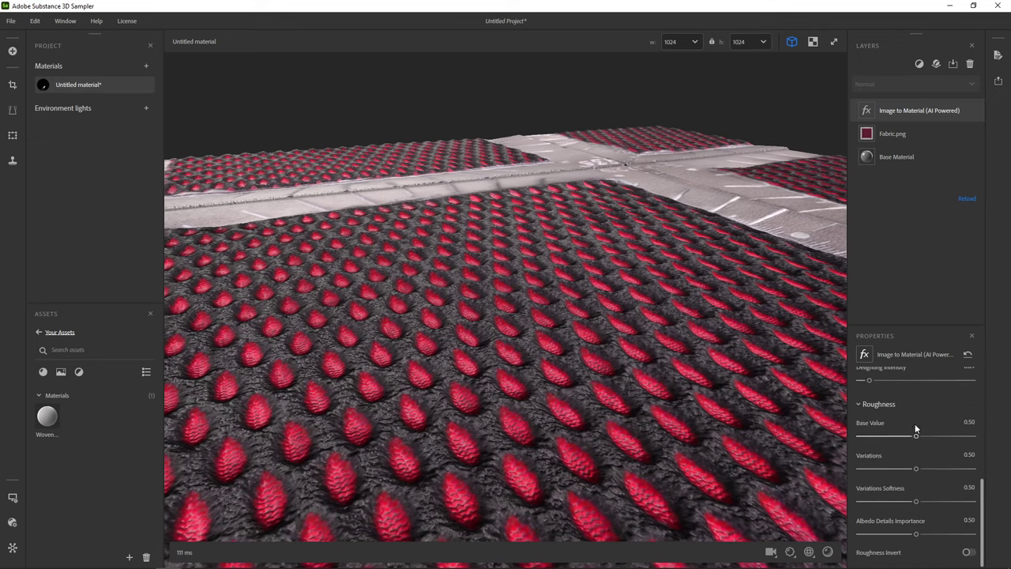
{"action": "left_click_drag", "start_coordinate": [915, 435], "coordinate": [969, 469]}
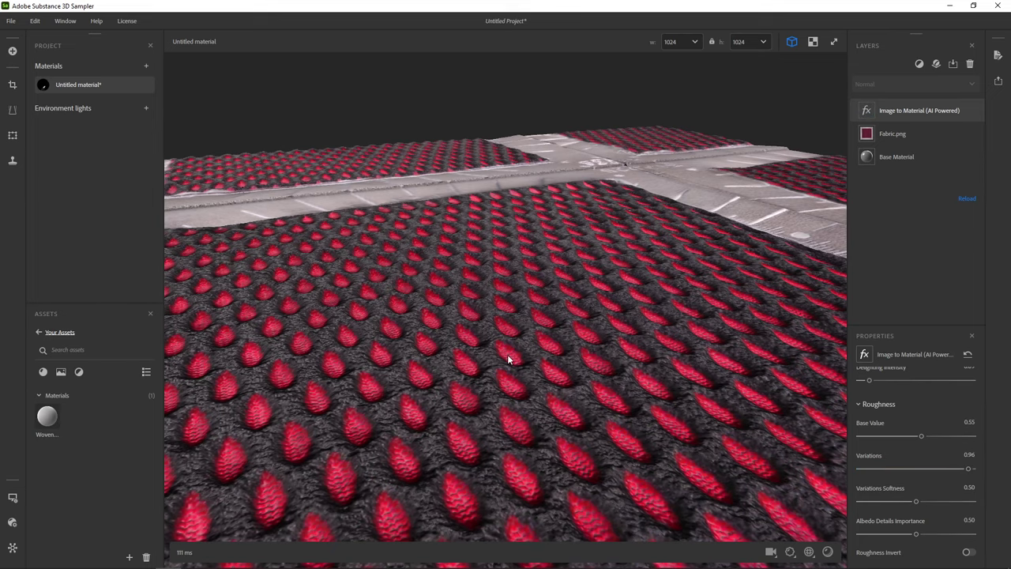
{"action": "left_click_drag", "start_coordinate": [505, 355], "coordinate": [575, 365]}
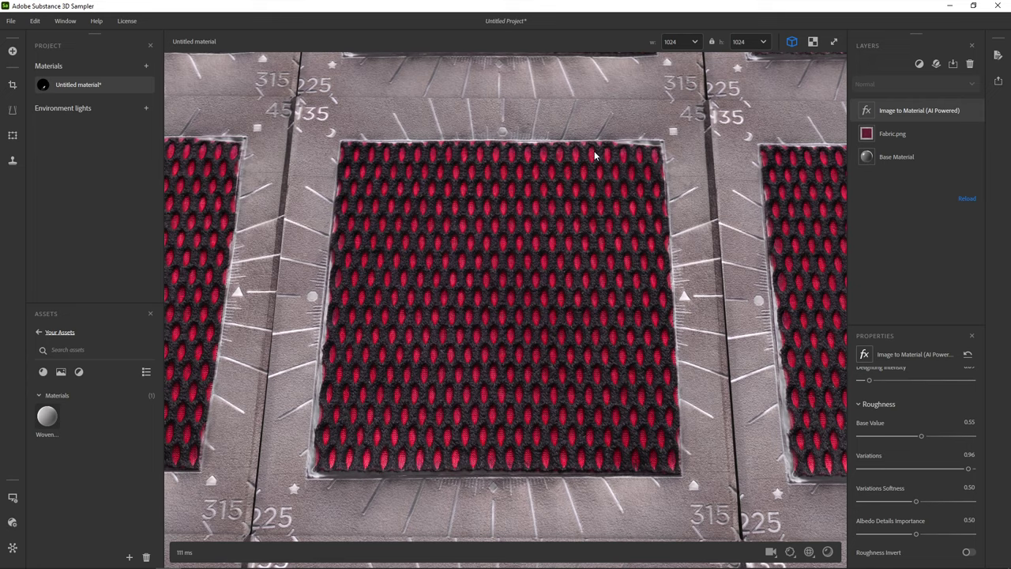
Add a Crop layer and pull its top-right and bottom-left corners in to keep only the woven fabric.
{"action": "left_click", "coordinate": [12, 87]}
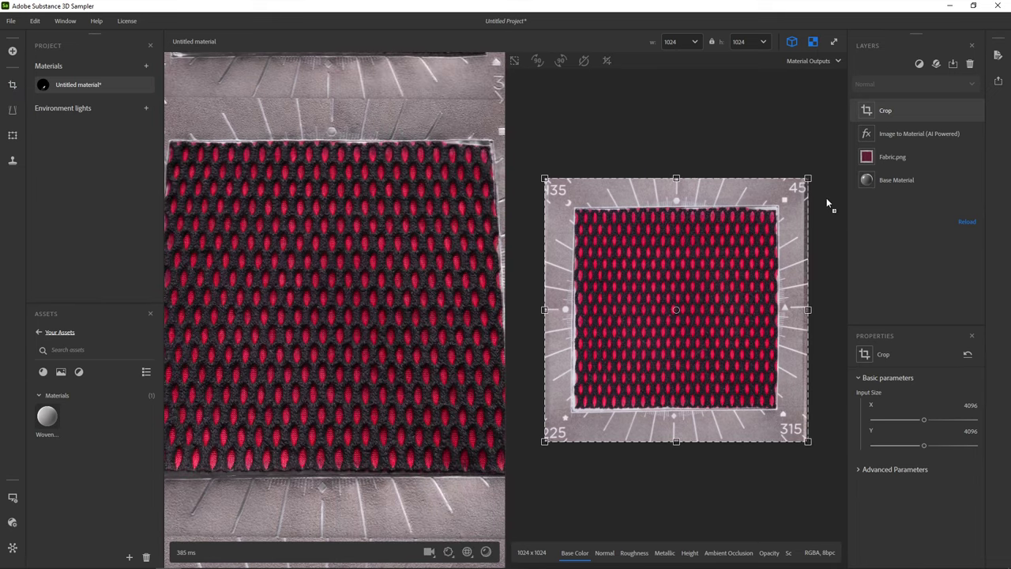
{"action": "left_click_drag", "start_coordinate": [808, 179], "coordinate": [791, 194]}
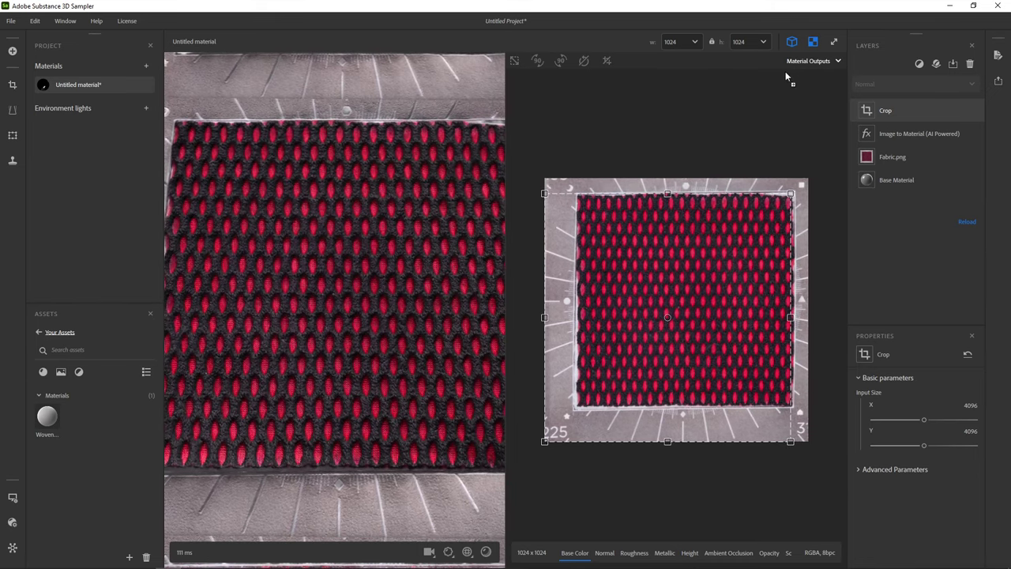
{"action": "left_click", "coordinate": [819, 62]}
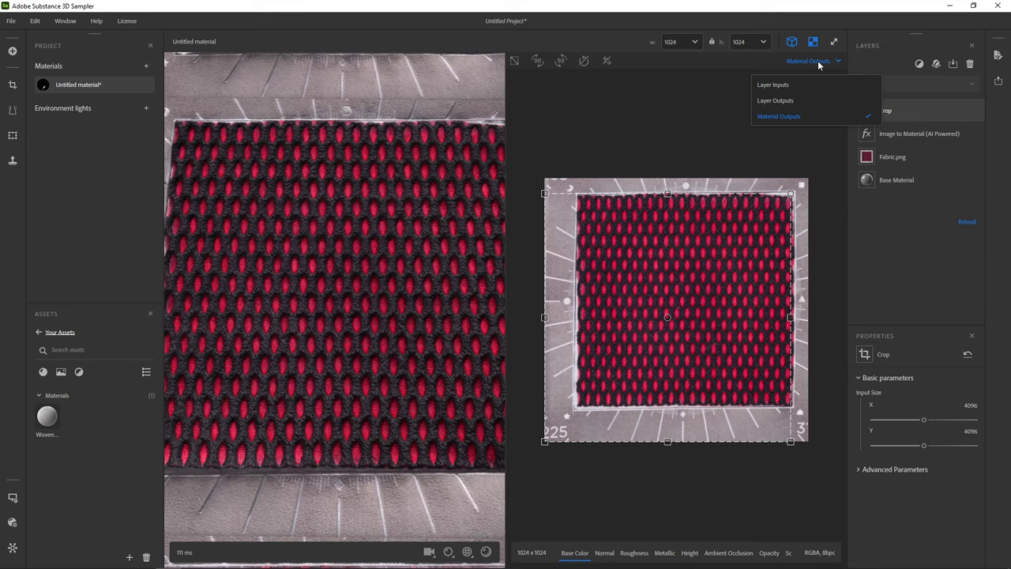
{"action": "left_click", "coordinate": [773, 85]}
{"action": "left_click_drag", "start_coordinate": [791, 193], "coordinate": [775, 208]}
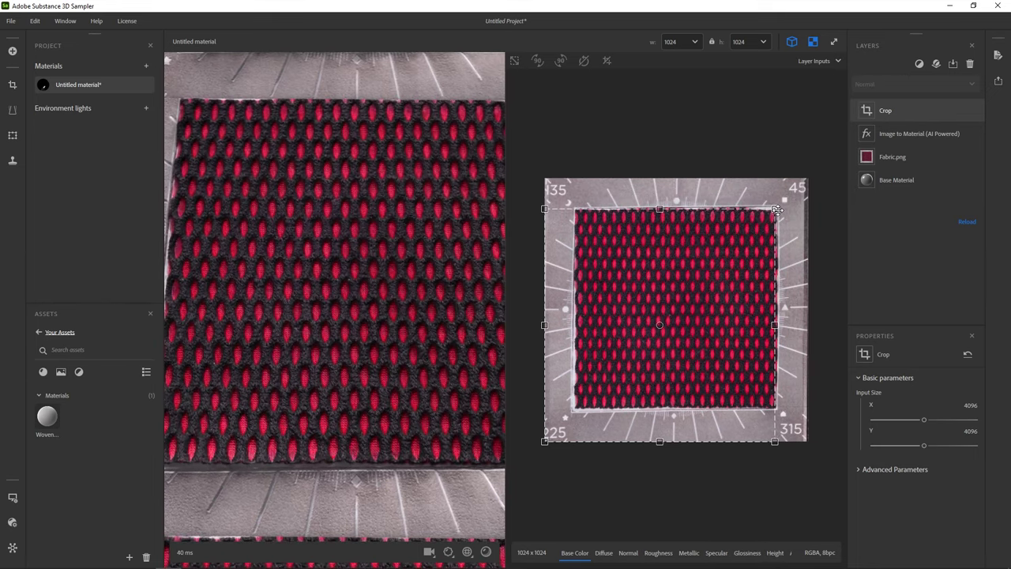
{"action": "left_click_drag", "start_coordinate": [545, 440], "coordinate": [575, 408]}
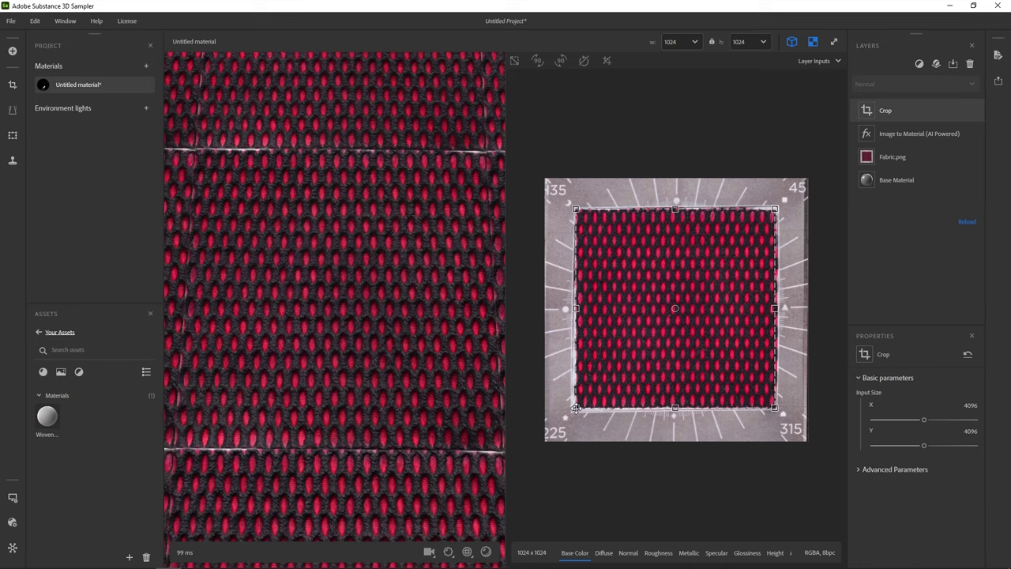
{"action": "left_click_drag", "start_coordinate": [771, 210], "coordinate": [768, 214]}
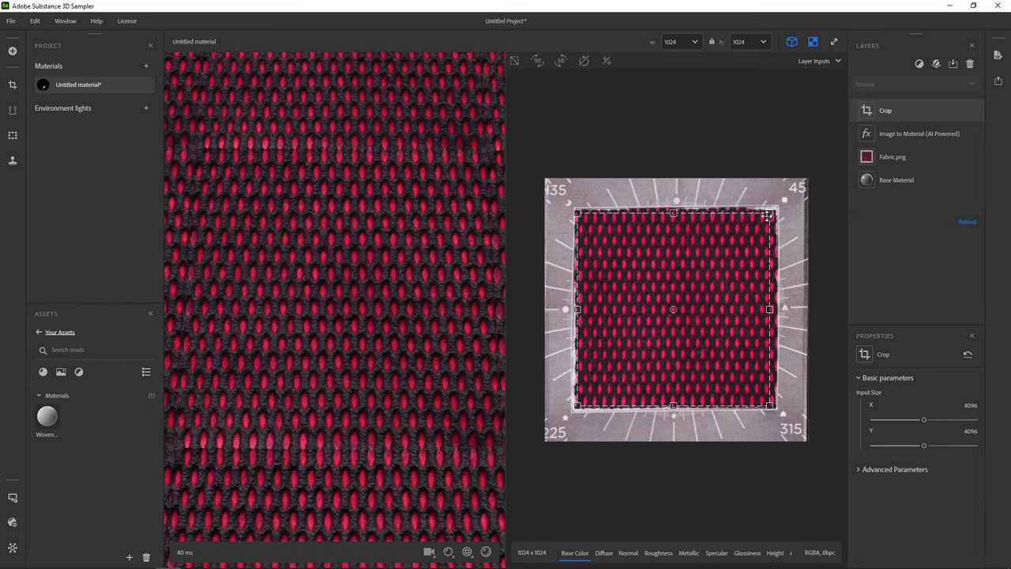
{"action": "scroll", "coordinate": [355, 312], "scroll_direction": "down", "scroll_amount": 1}
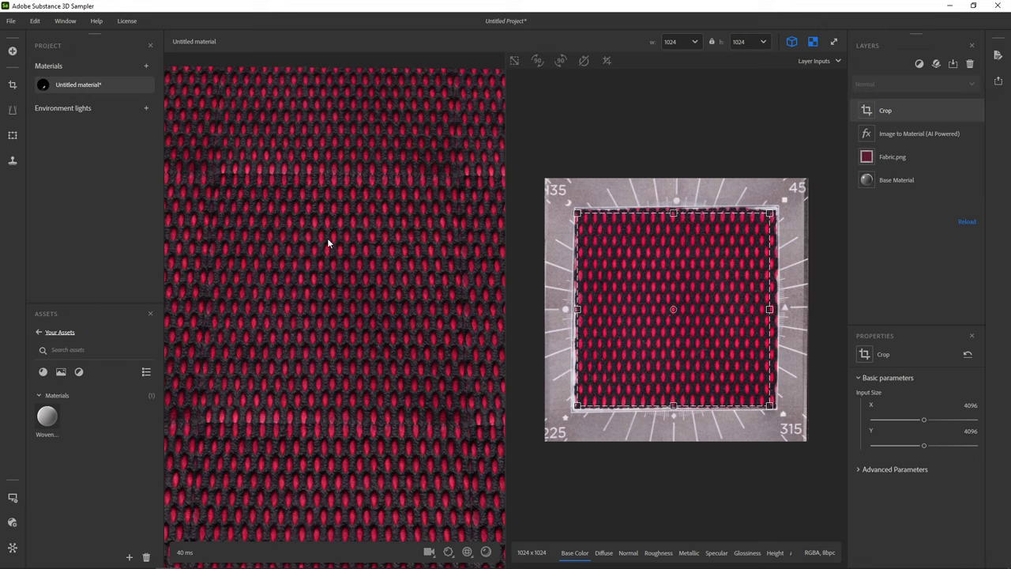
Add a Perspective Transform layer, preview Material Outputs, and adjust its top-left corner.
{"action": "left_click", "coordinate": [13, 110]}
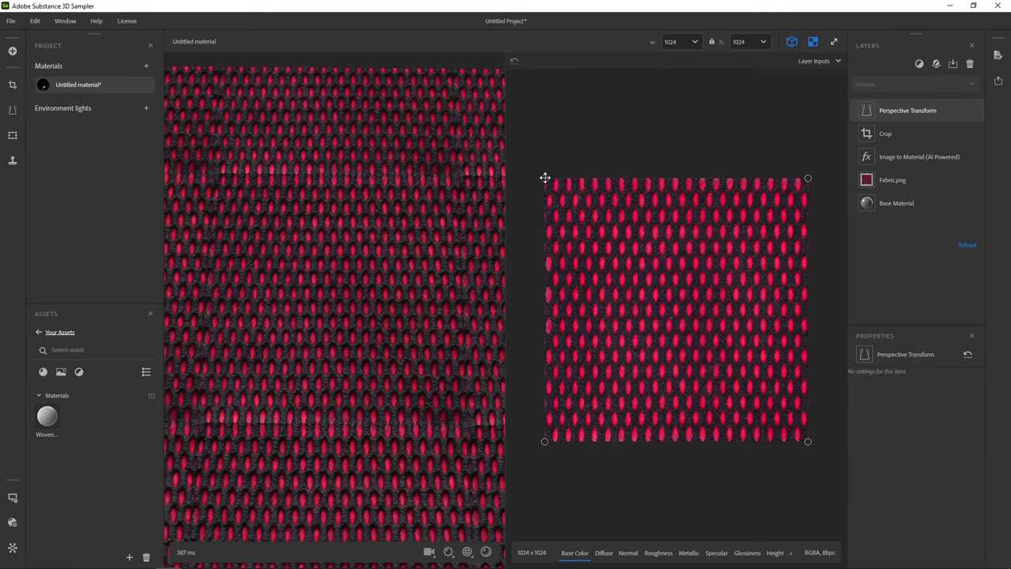
{"action": "left_click", "coordinate": [820, 61]}
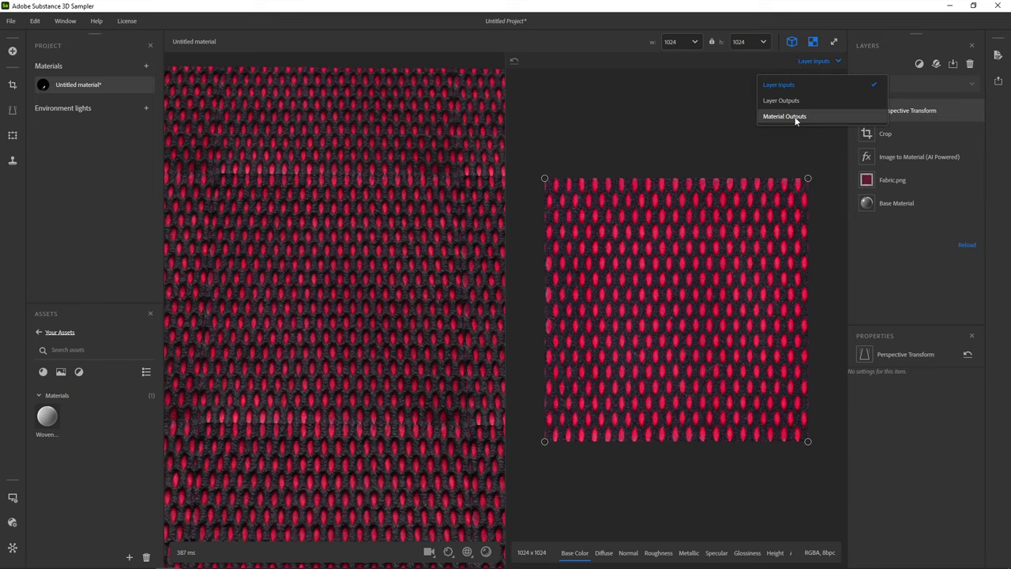
{"action": "left_click", "coordinate": [784, 116]}
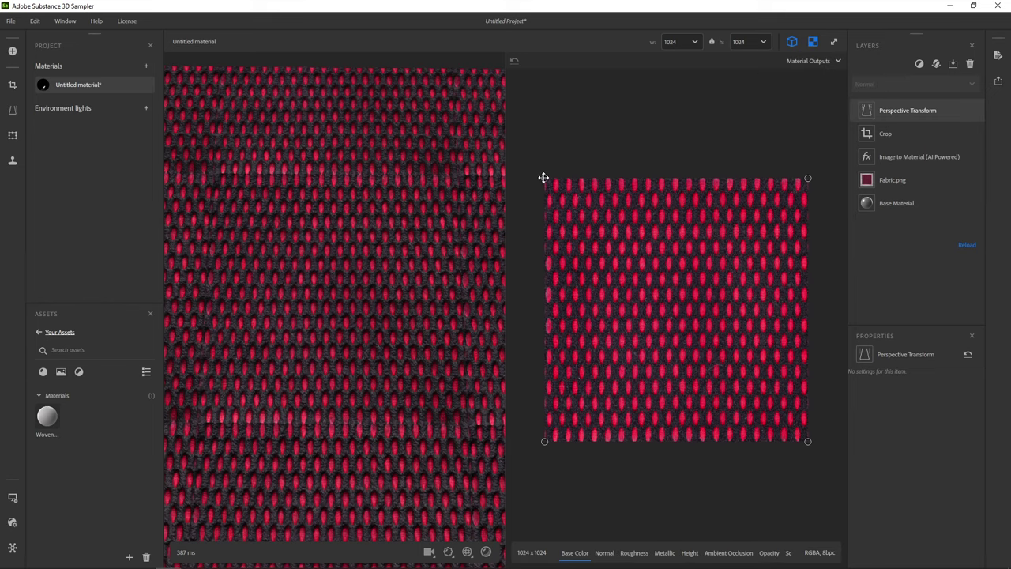
{"action": "left_click_drag", "start_coordinate": [541, 176], "coordinate": [544, 175]}
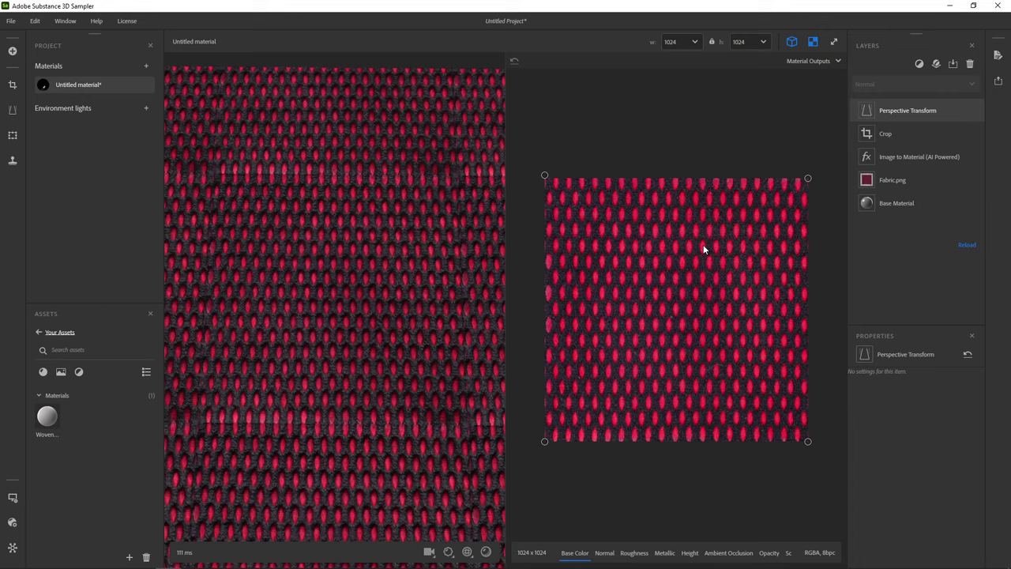
Search the Filters list for 'Tiling' and add it as a new layer.
{"action": "left_click", "coordinate": [920, 67]}
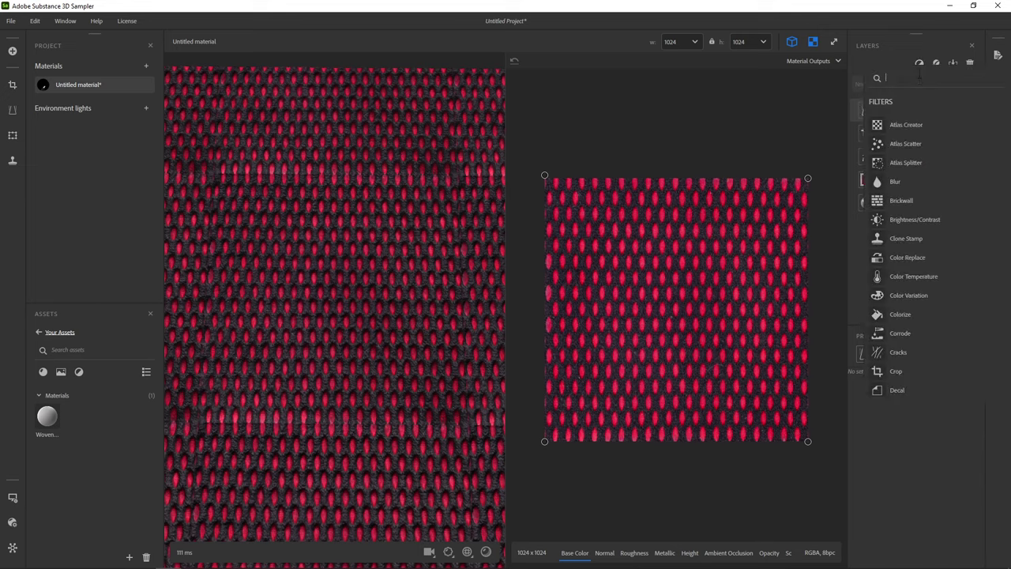
{"action": "type", "text": "Tiling"}
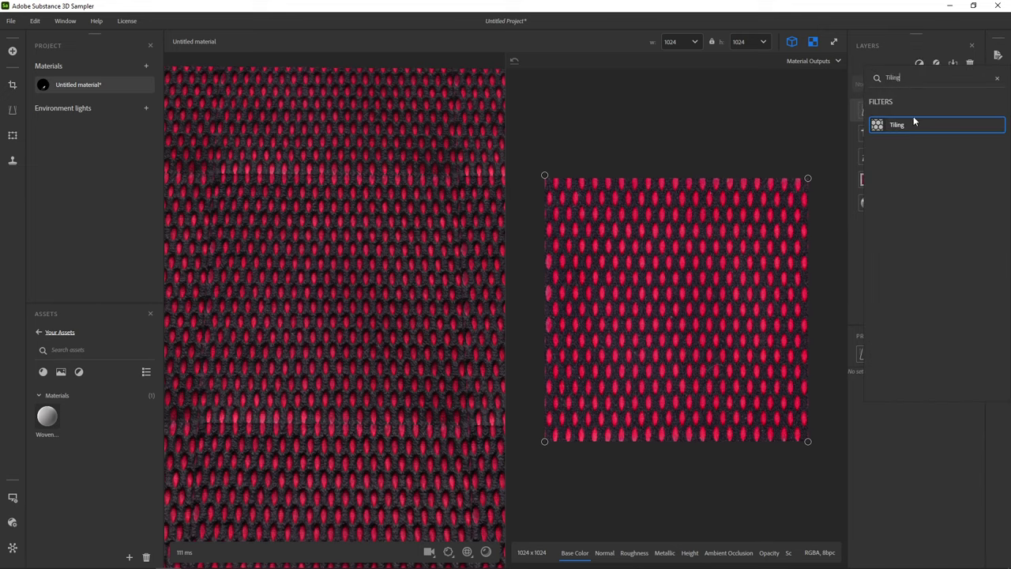
{"action": "left_click", "coordinate": [915, 124]}
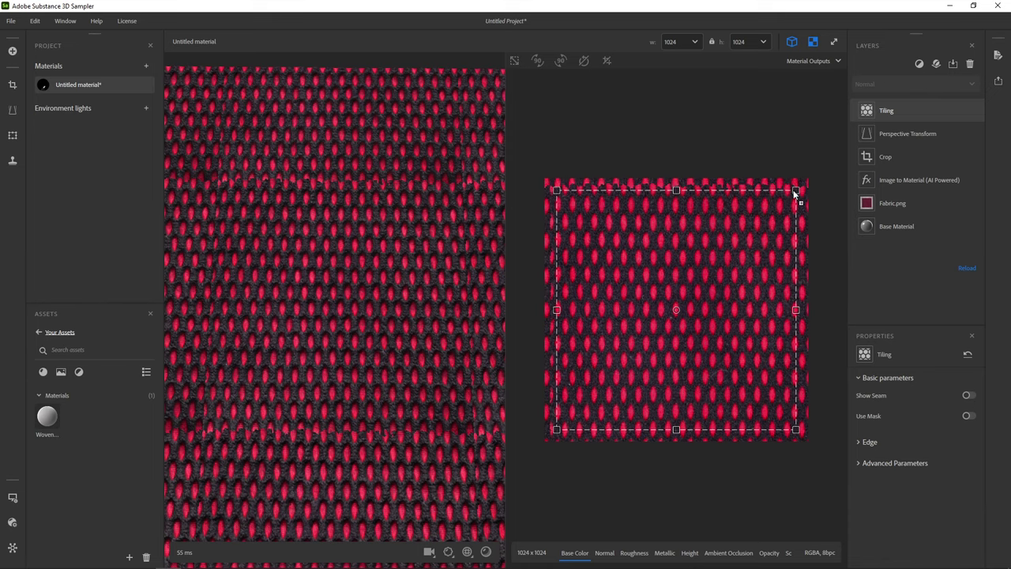
Shrink the tiling area from its top-right corner, shift it right and up, and nudge its left edge in.
{"action": "left_click_drag", "start_coordinate": [795, 190], "coordinate": [775, 210]}
{"action": "left_click_drag", "start_coordinate": [670, 313], "coordinate": [677, 307]}
{"action": "left_click_drag", "start_coordinate": [563, 316], "coordinate": [567, 315]}
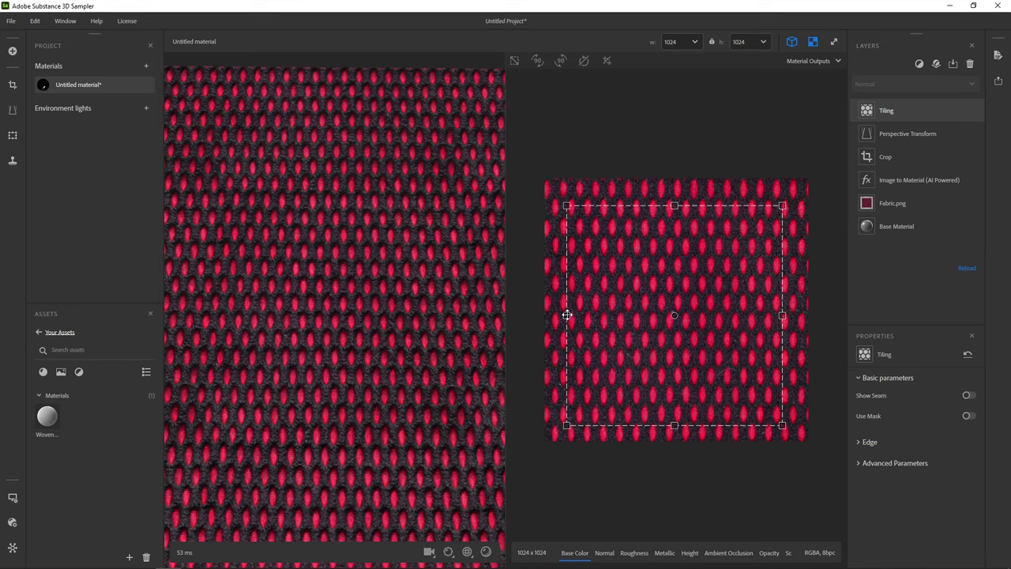
{"action": "scroll", "coordinate": [469, 361], "scroll_direction": "down", "scroll_amount": 2}
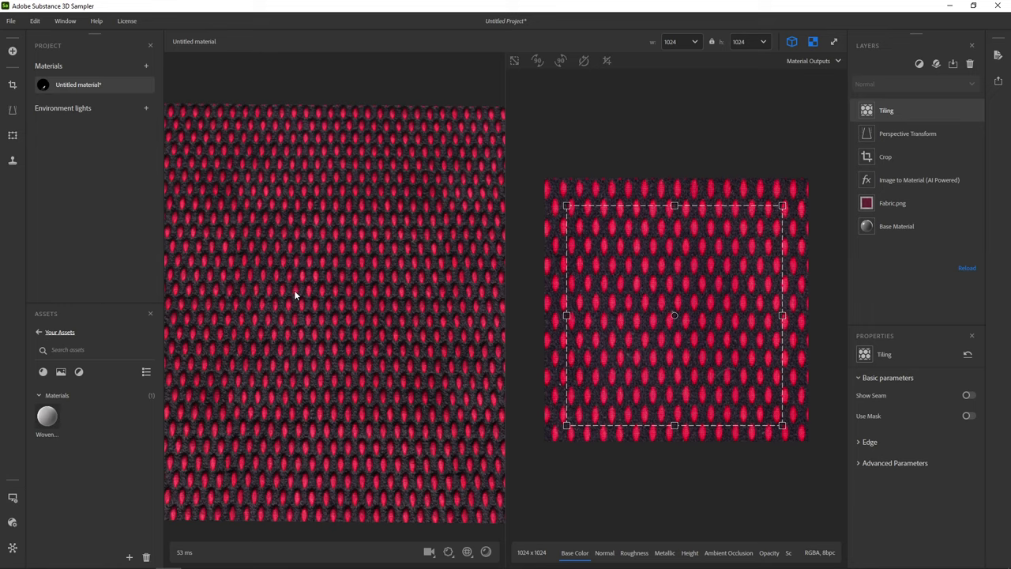
Expand the Tiling edge settings and set Threshold to 0.28 and Blur to 1.81.
{"action": "left_click", "coordinate": [869, 441]}
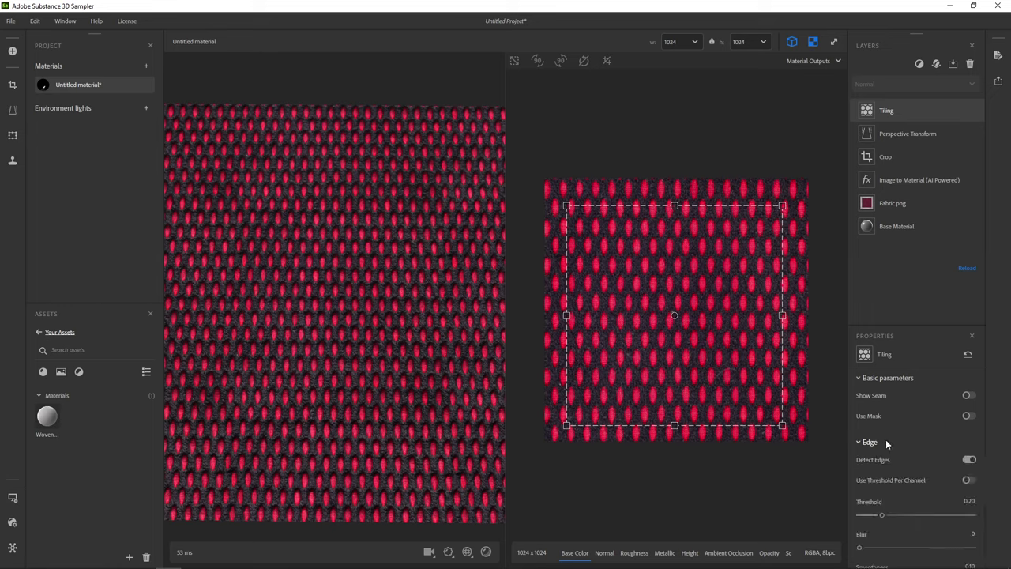
{"action": "scroll", "coordinate": [713, 178], "scroll_direction": "up", "scroll_amount": 3}
{"action": "middle_click_drag", "start_coordinate": [714, 187], "coordinate": [637, 345]}
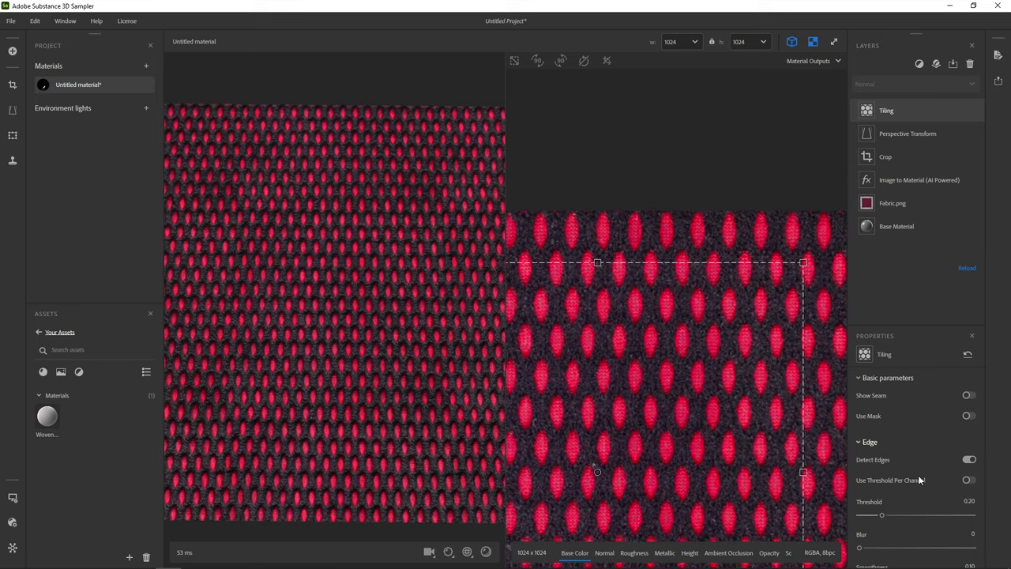
{"action": "mouse_move", "coordinate": [882, 515]}
{"action": "left_mouse_down"}
{"action": "mouse_move", "coordinate": [911, 516]}
{"action": "mouse_move", "coordinate": [893, 516]}
{"action": "left_mouse_up"}
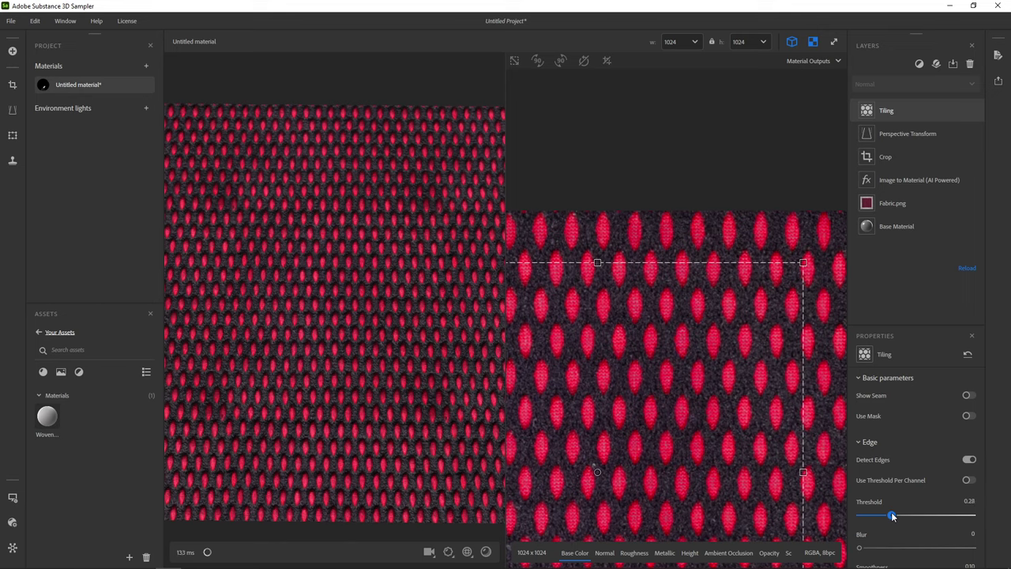
{"action": "scroll", "coordinate": [912, 522], "scroll_direction": "down", "scroll_amount": 1}
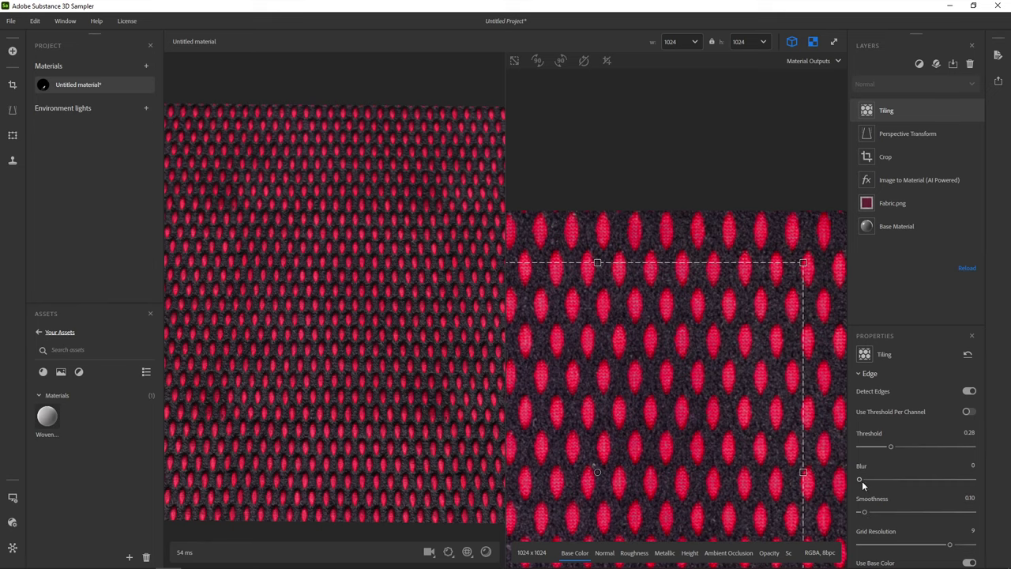
{"action": "left_click_drag", "start_coordinate": [860, 479], "coordinate": [963, 484]}
{"action": "scroll", "coordinate": [695, 363], "scroll_direction": "down", "scroll_amount": 5}
{"action": "scroll", "coordinate": [282, 301], "scroll_direction": "down", "scroll_amount": 6}
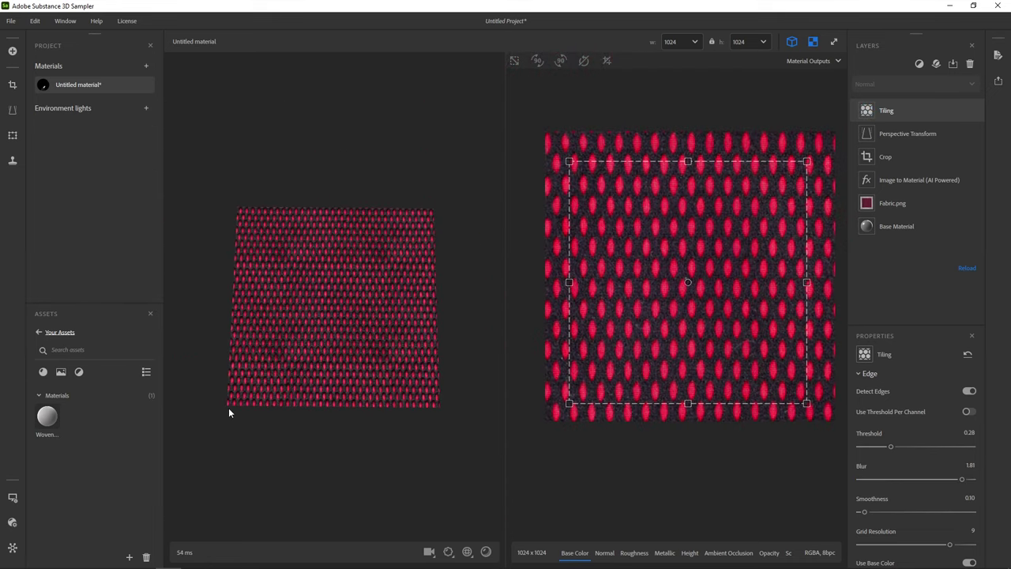
Set the viewer's Texture scale U and V both to 4.
{"action": "left_click", "coordinate": [13, 498]}
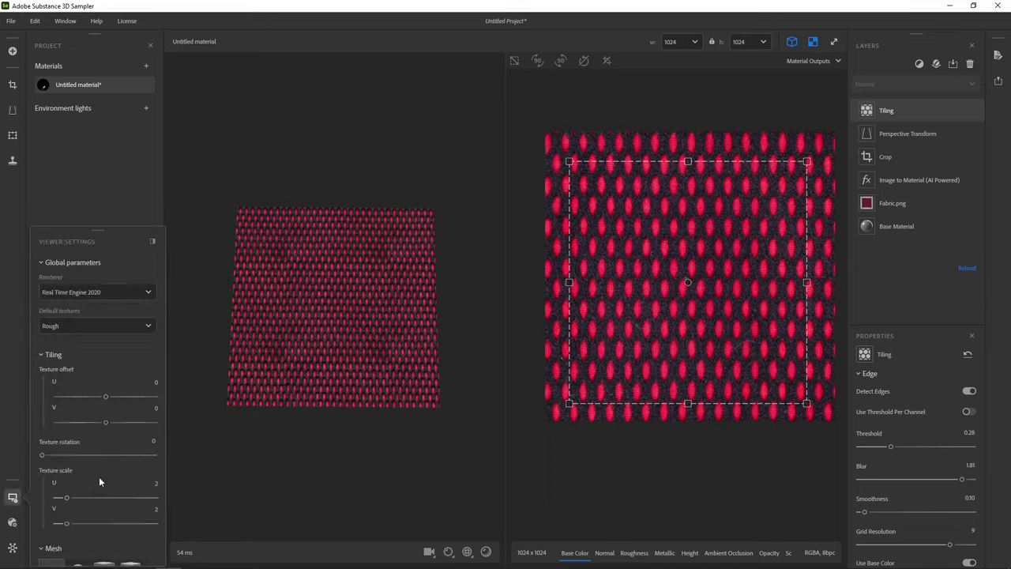
{"action": "scroll", "coordinate": [94, 435], "scroll_direction": "down", "scroll_amount": 3}
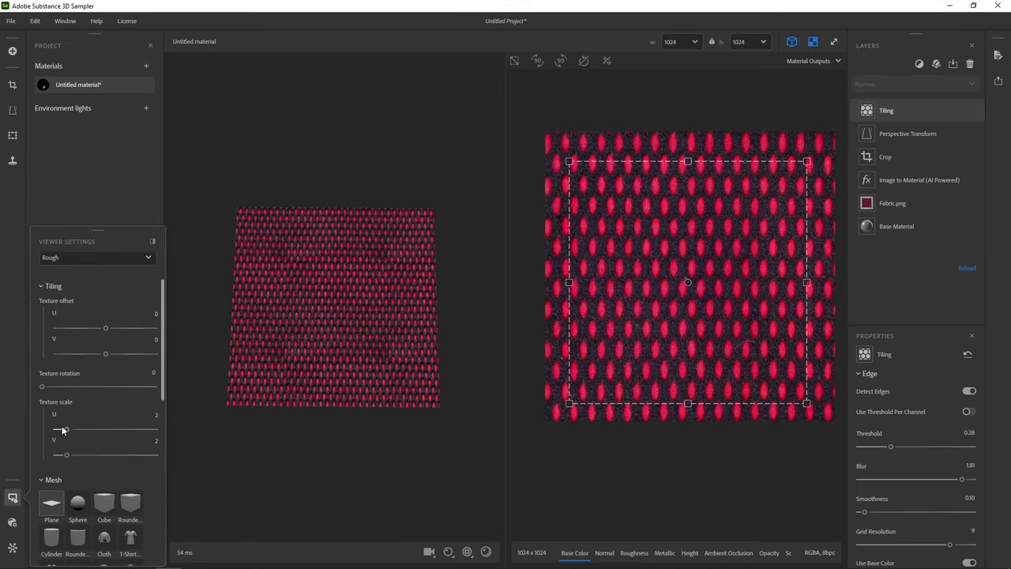
{"action": "left_click", "coordinate": [155, 415]}
{"action": "type", "text": "4"}
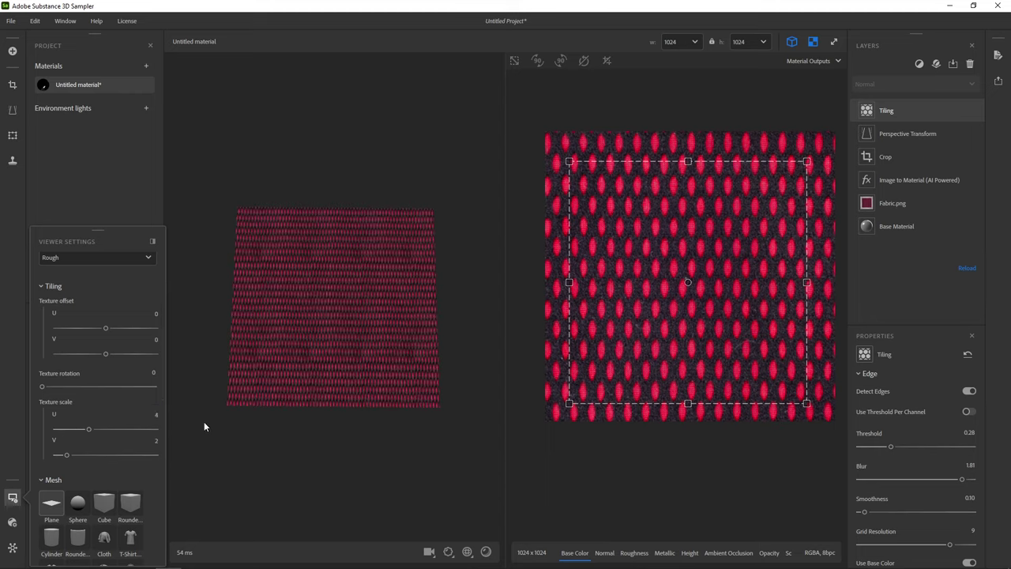
{"action": "key", "text": "Tab"}
{"action": "type", "text": "4"}
{"action": "key", "text": "Return"}
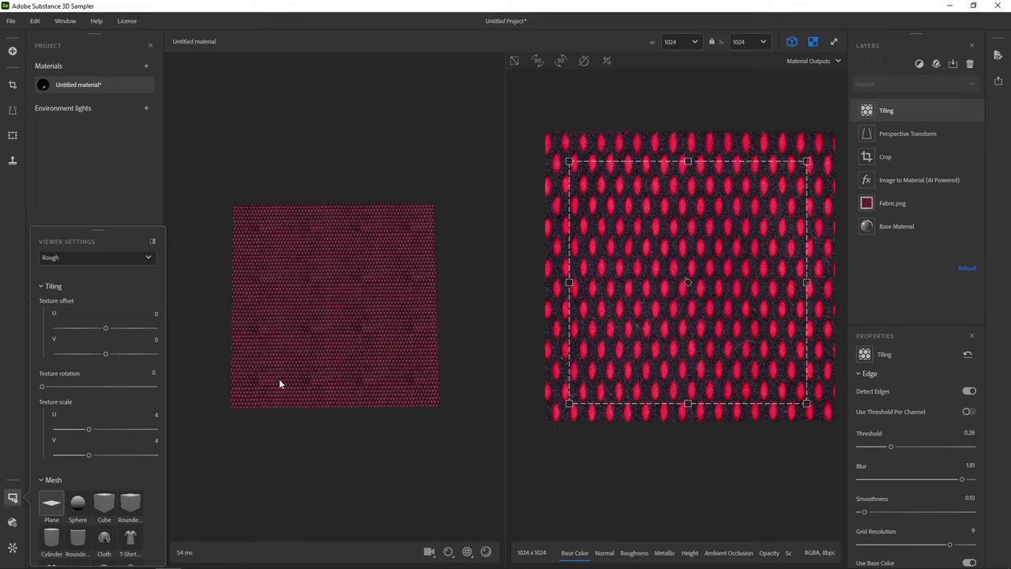
Add an Equalize layer and move it below the Crop layer.
{"action": "left_click", "coordinate": [918, 65]}
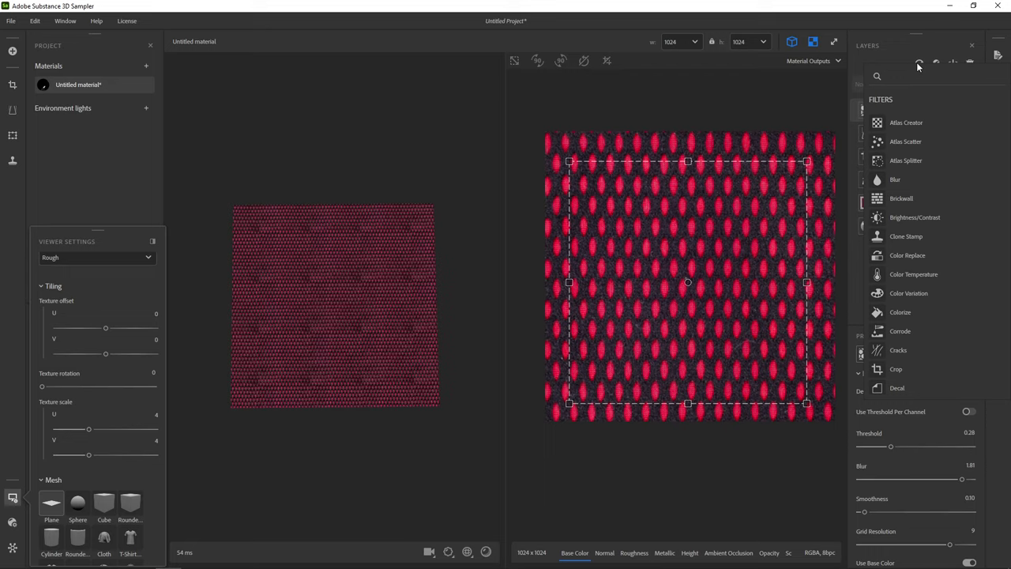
{"action": "type", "text": "equal"}
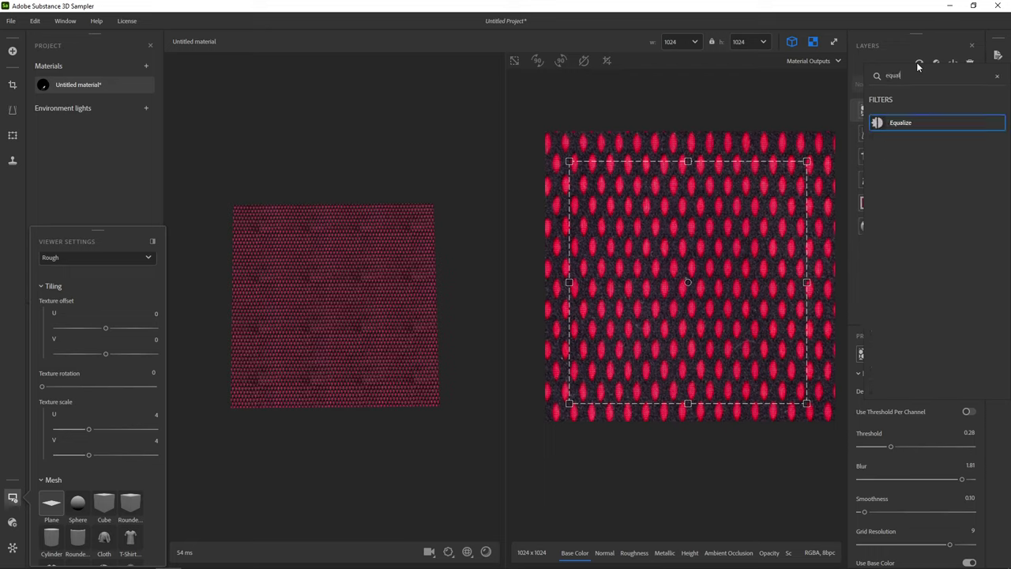
{"action": "left_click", "coordinate": [906, 122]}
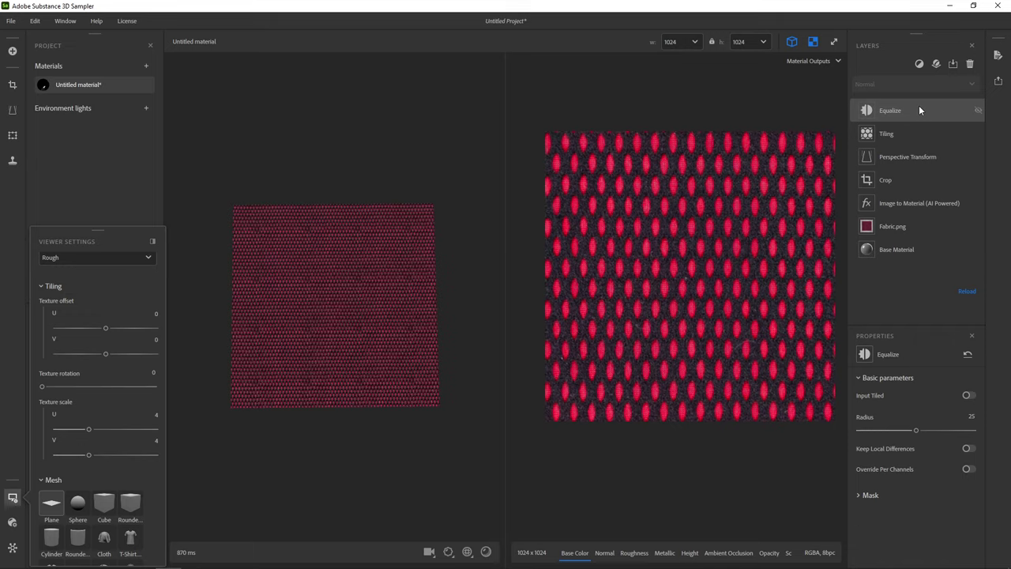
{"action": "left_click_drag", "start_coordinate": [919, 106], "coordinate": [927, 191]}
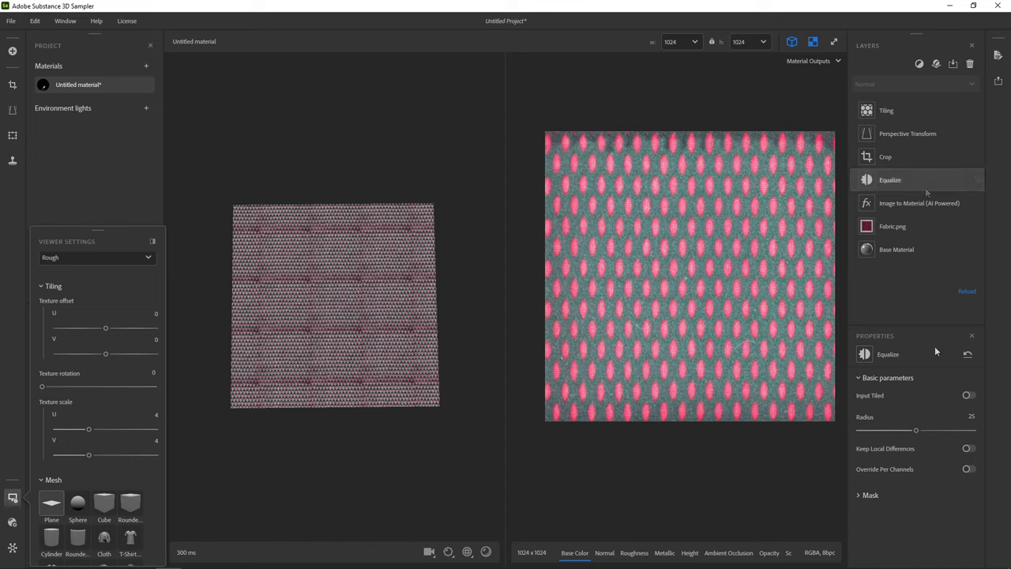
Set the Equalize Radius to 6.60 and enable Keep Local Differences.
{"action": "left_click_drag", "start_coordinate": [915, 431], "coordinate": [874, 431]}
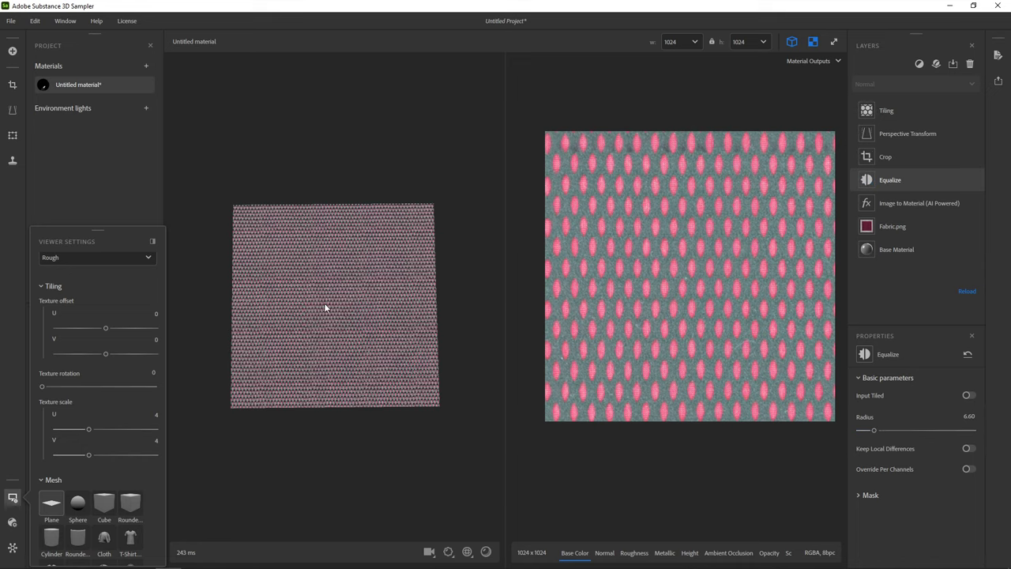
{"action": "left_click_drag", "start_coordinate": [324, 303], "coordinate": [334, 331], "text": "alt"}
{"action": "scroll", "coordinate": [348, 332], "scroll_direction": "up", "scroll_amount": 5}
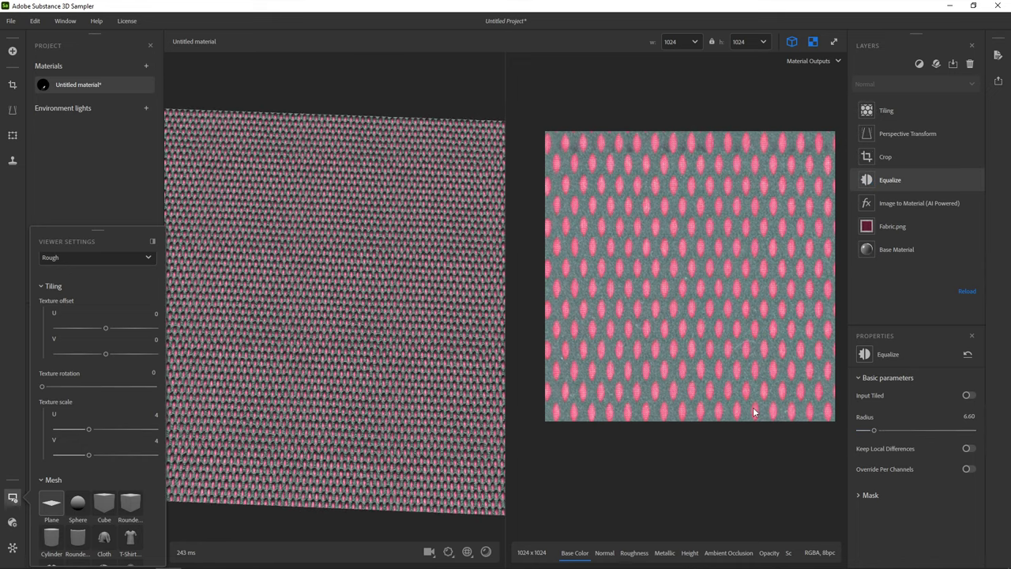
{"action": "left_click", "coordinate": [967, 449]}
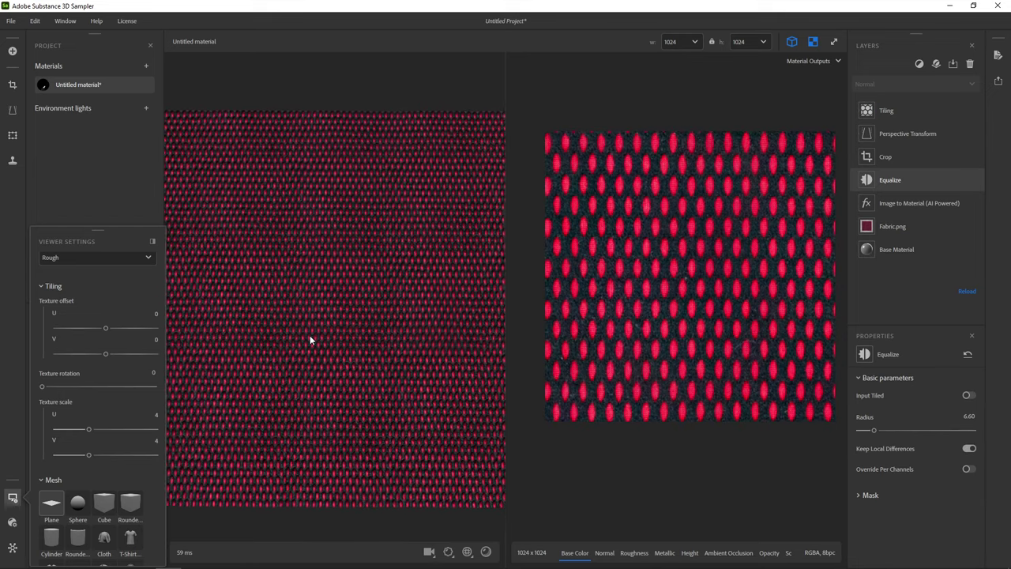
{"action": "scroll", "coordinate": [309, 335], "scroll_direction": "down", "scroll_amount": 3}
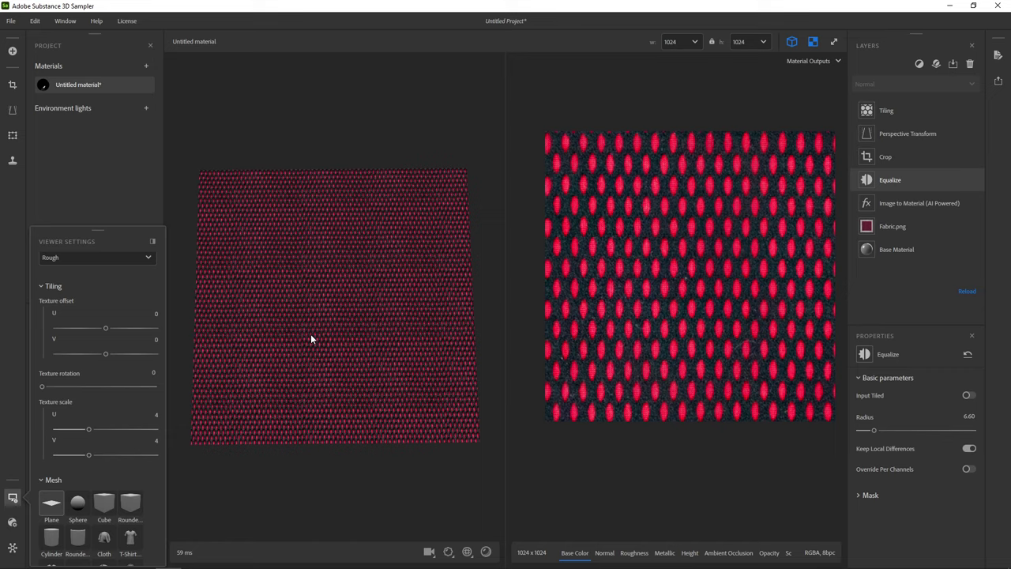
Add a Color Variation filter to the fabric material.
{"action": "left_click", "coordinate": [912, 113]}
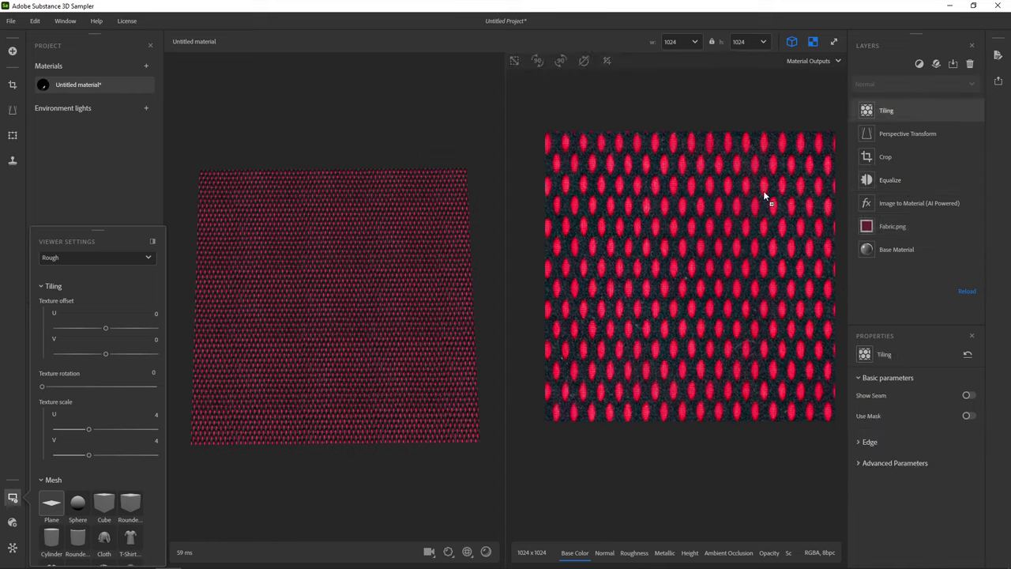
{"action": "left_click", "coordinate": [919, 65]}
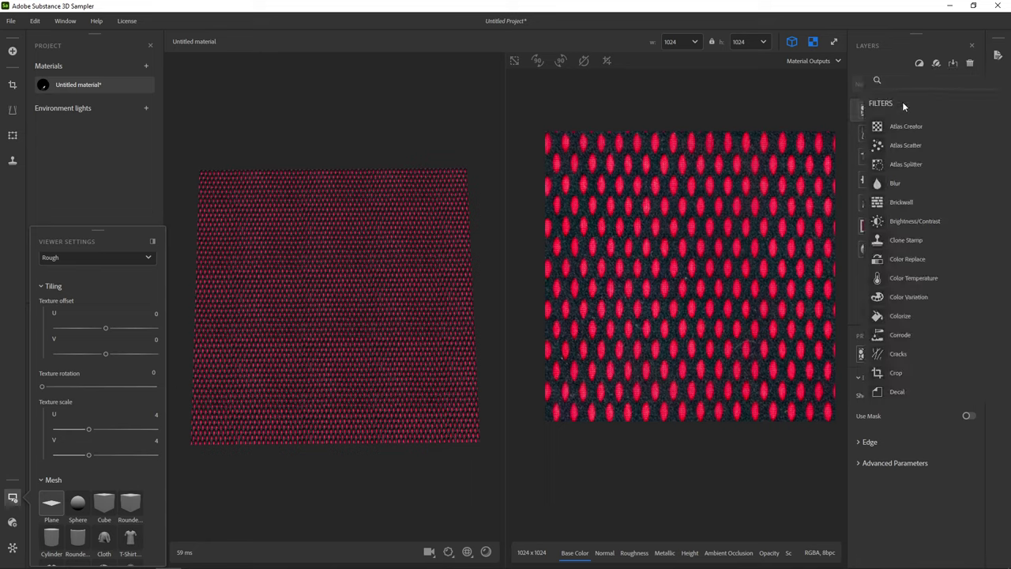
{"action": "type", "text": "color"}
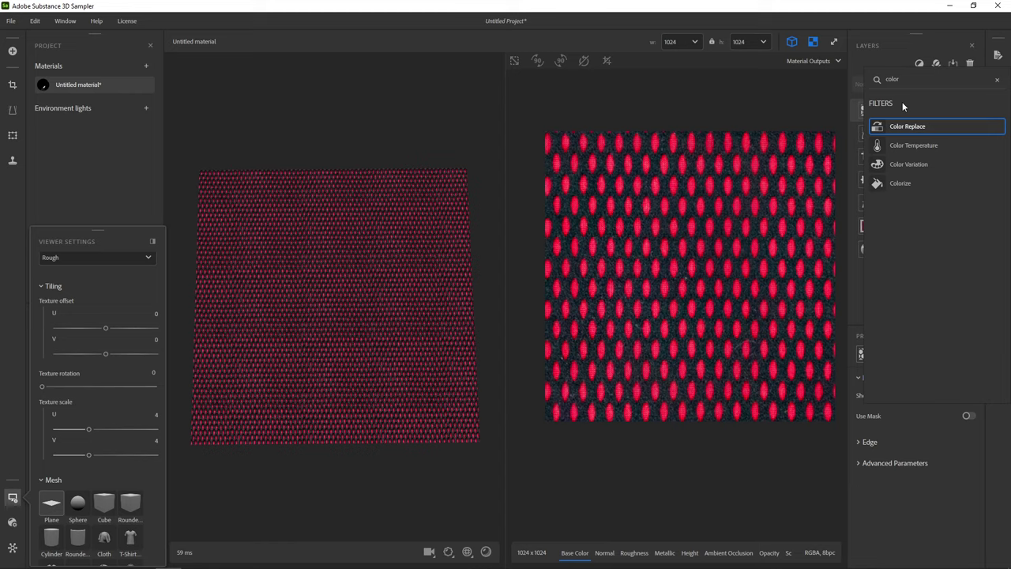
{"action": "left_click", "coordinate": [917, 166]}
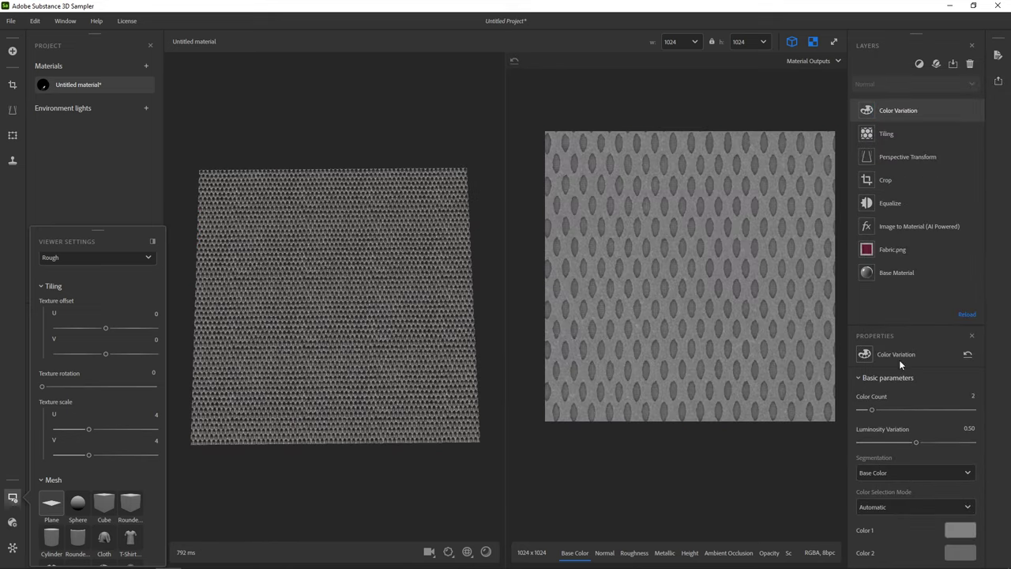
Set the Color Variation's Color 1 to dark blue and Color 2 to teal.
{"action": "scroll", "coordinate": [344, 367], "scroll_direction": "up", "scroll_amount": 5}
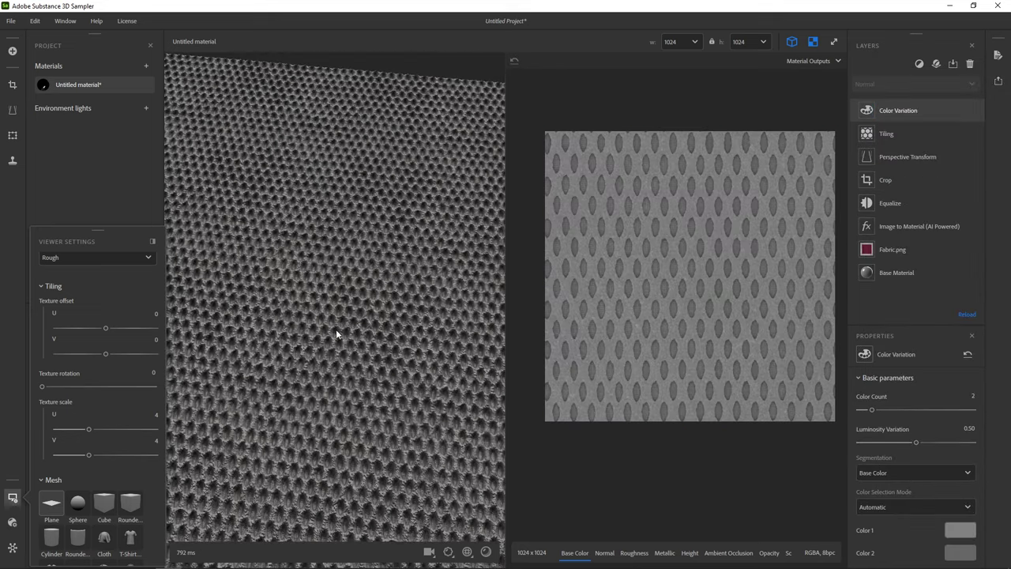
{"action": "left_click", "coordinate": [952, 532]}
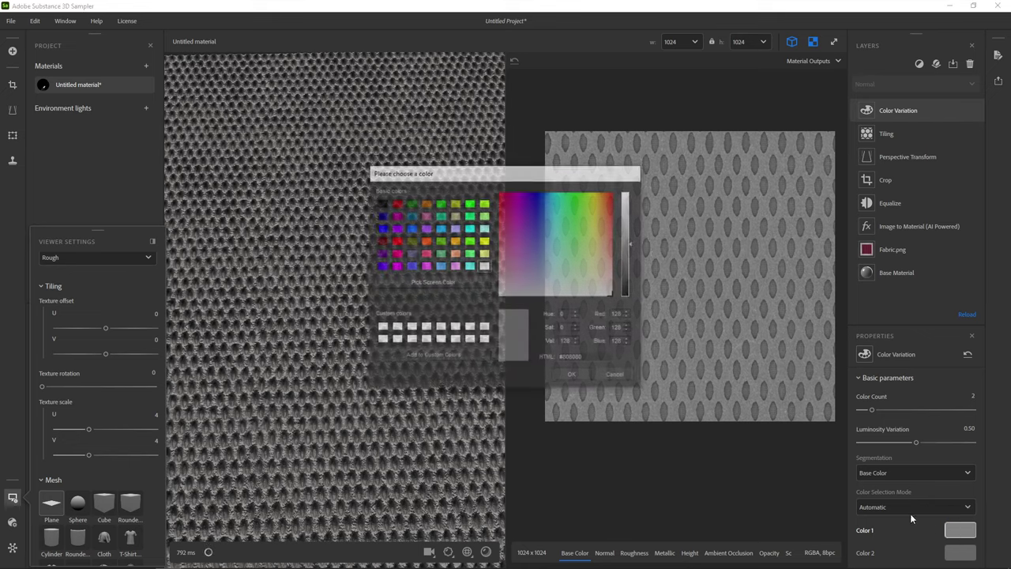
{"action": "left_click", "coordinate": [541, 215]}
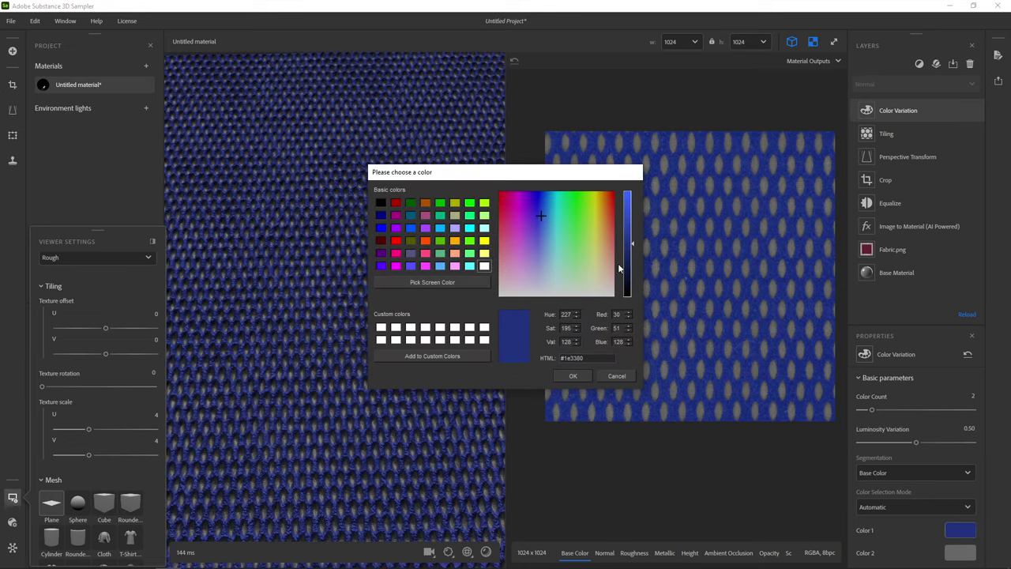
{"action": "left_click", "coordinate": [628, 271]}
{"action": "left_click", "coordinate": [627, 270]}
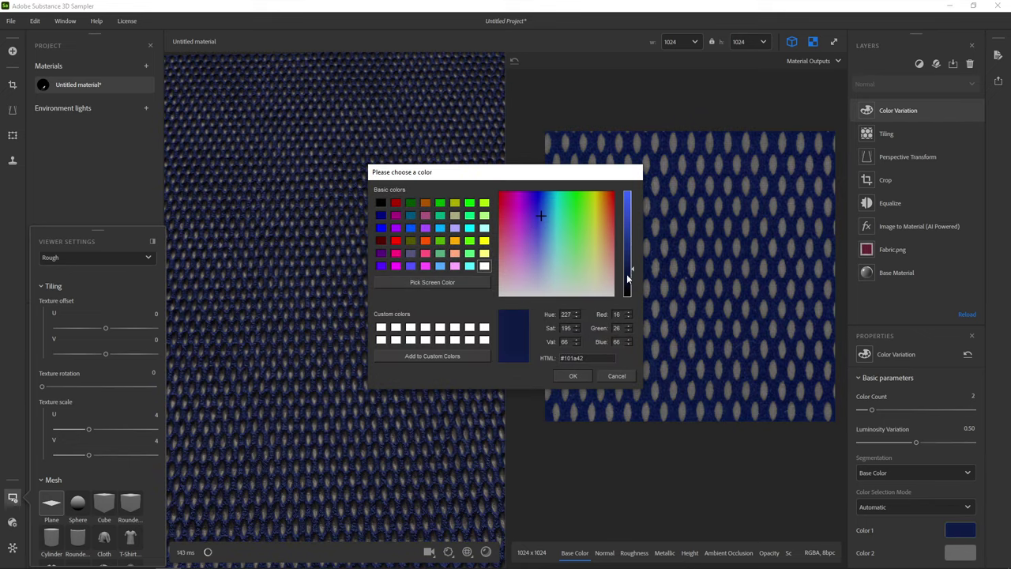
{"action": "left_click", "coordinate": [574, 376]}
{"action": "left_click", "coordinate": [960, 552]}
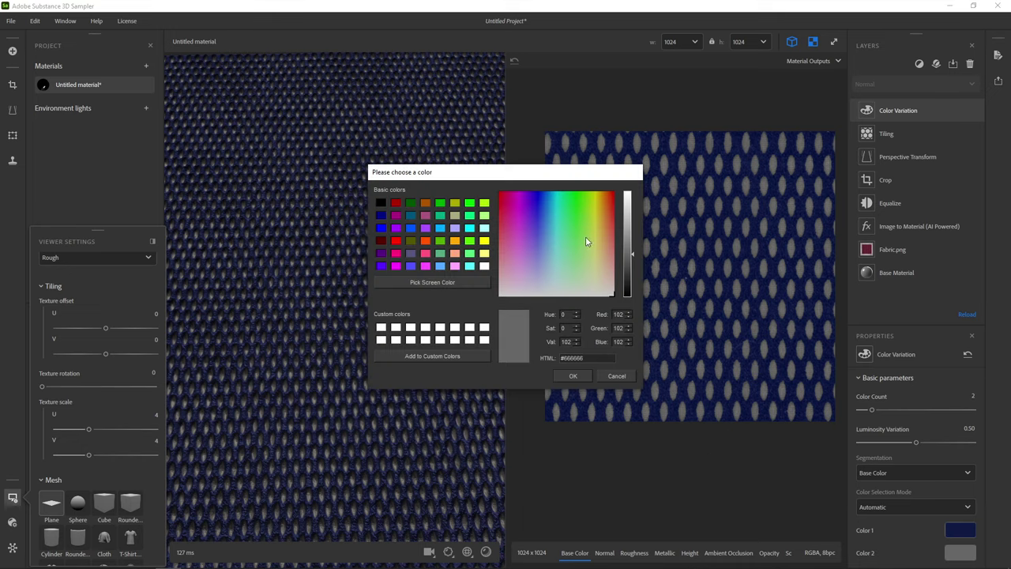
{"action": "left_click", "coordinate": [551, 205]}
{"action": "left_click", "coordinate": [630, 232]}
{"action": "left_click", "coordinate": [630, 233]}
{"action": "left_click", "coordinate": [582, 378]}
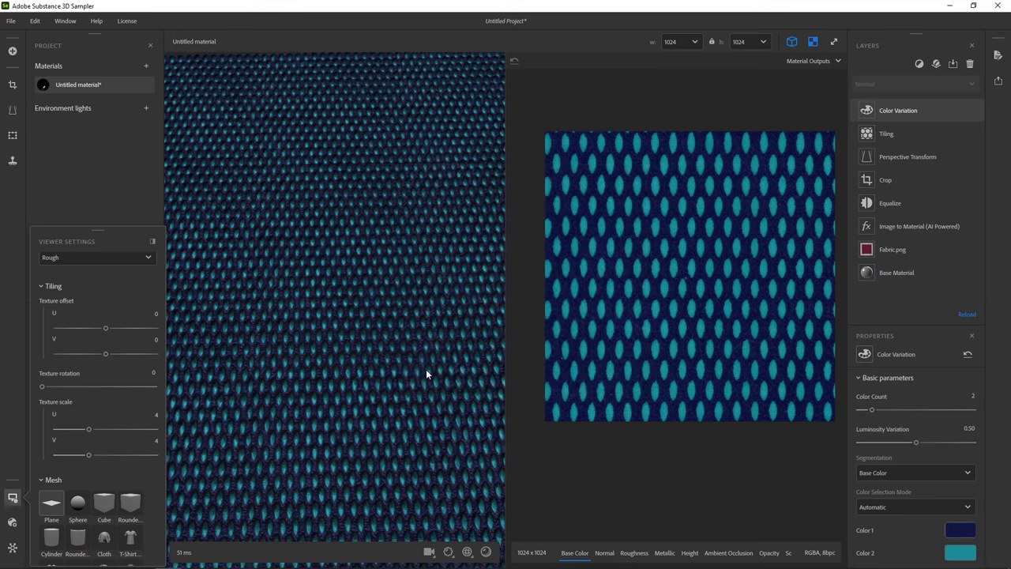
Raise Luminosity Variation to 1 and inspect the recoloured weave.
{"action": "left_click_drag", "start_coordinate": [368, 355], "coordinate": [404, 324]}
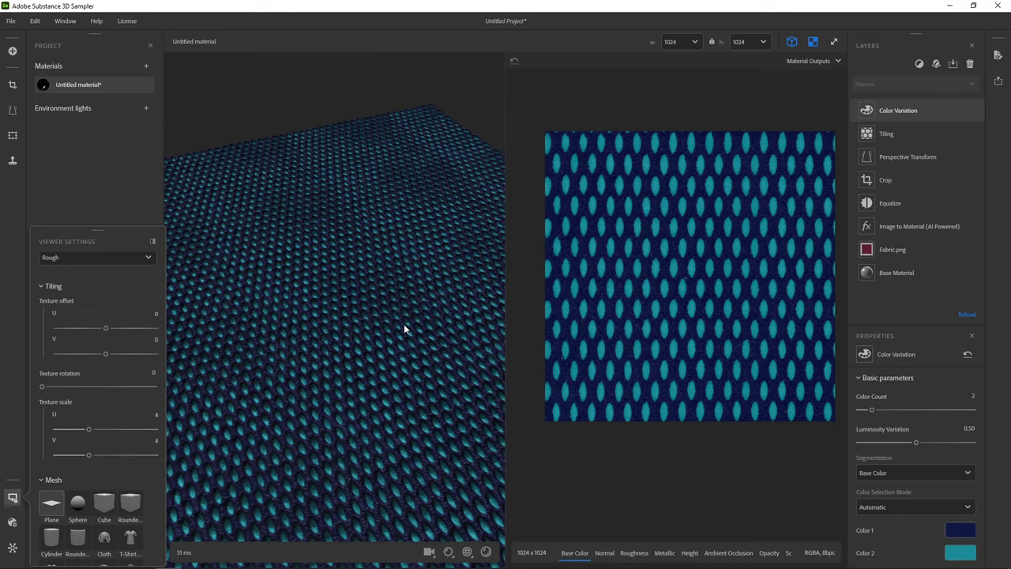
{"action": "left_click_drag", "start_coordinate": [915, 444], "coordinate": [973, 443]}
{"action": "left_click_drag", "start_coordinate": [455, 390], "coordinate": [400, 393]}
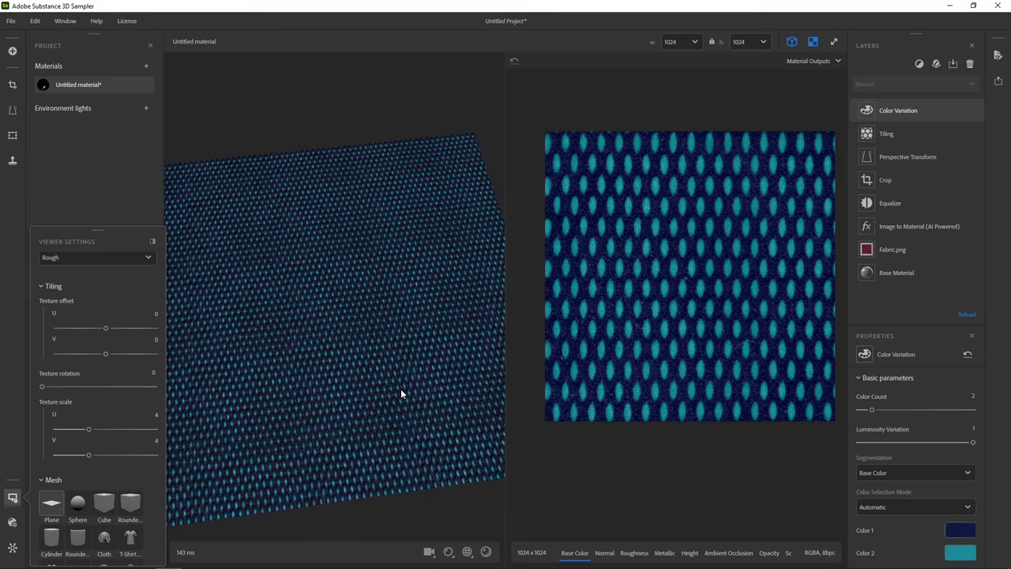
Rename the material to 'Fabric Scan' and show its Share options.
{"action": "right_click", "coordinate": [109, 83]}
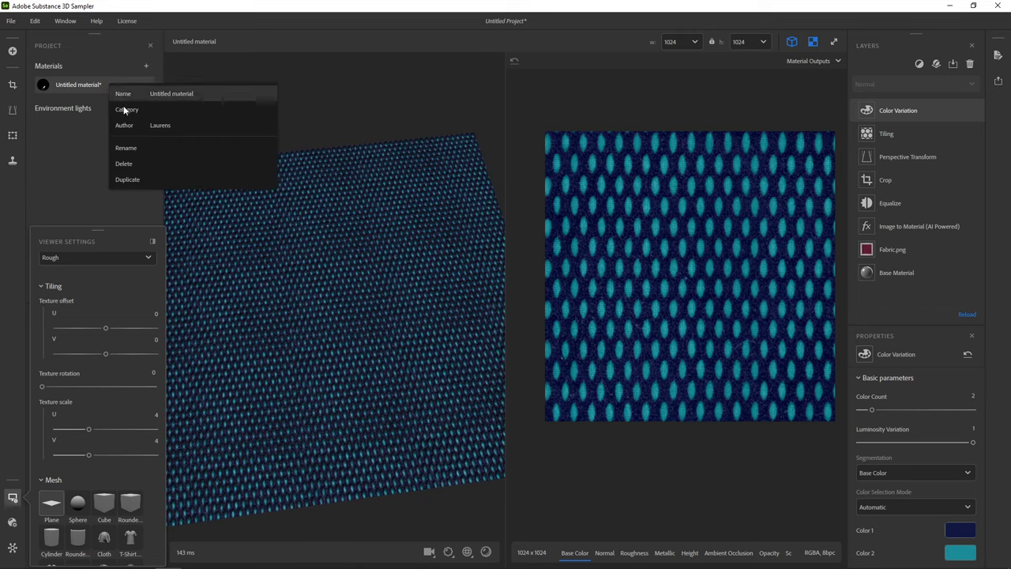
{"action": "left_click", "coordinate": [134, 148]}
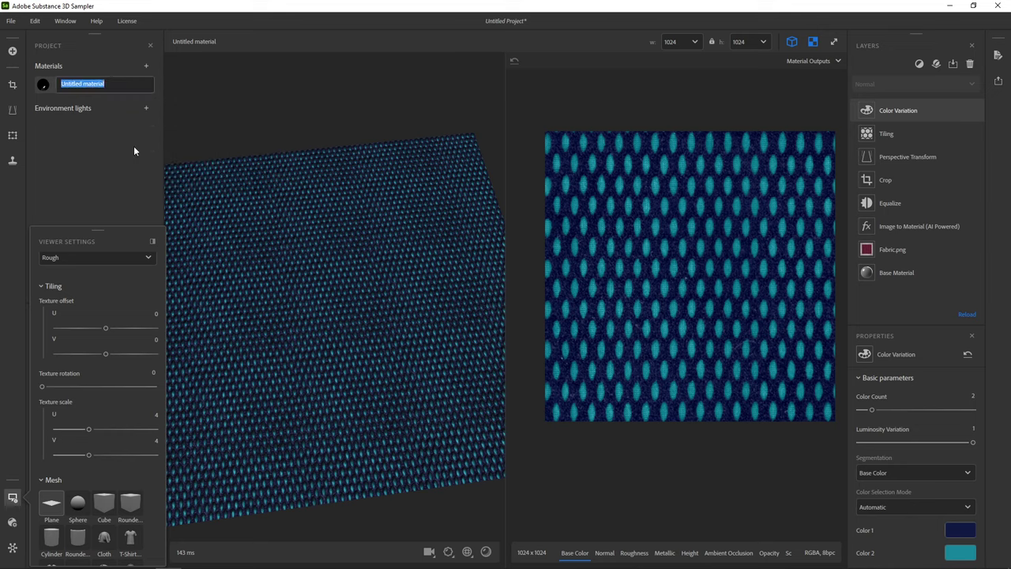
{"action": "type", "text": "Fabric Scan"}
{"action": "key", "text": "Return"}
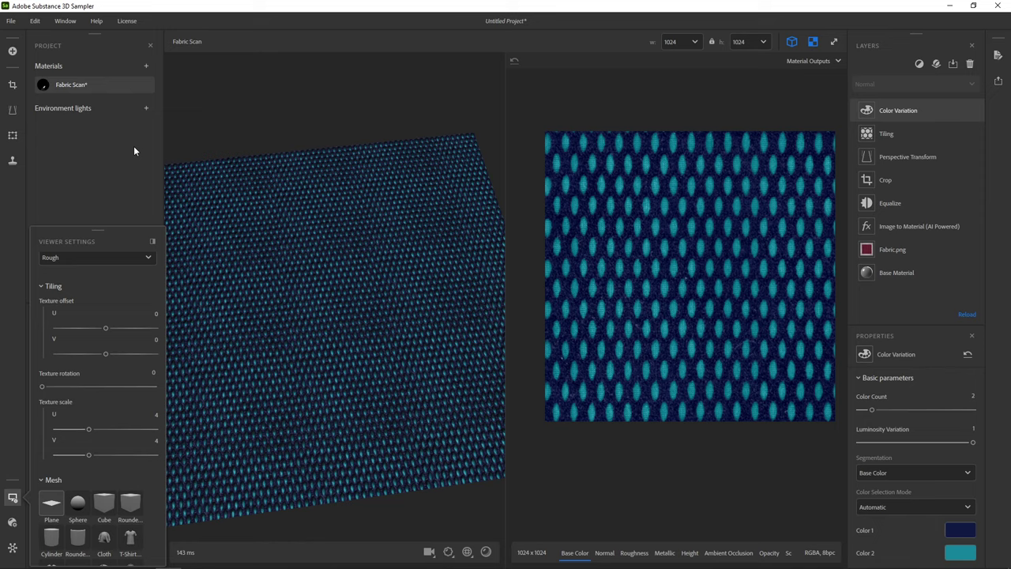
{"action": "left_click", "coordinate": [998, 81]}
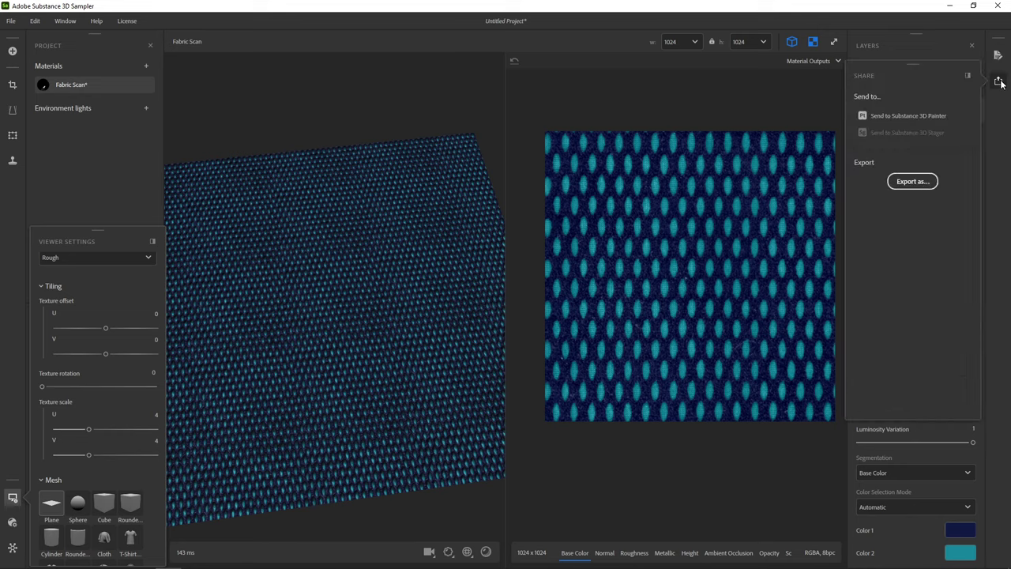
Send Fabric Scan to Substance 3D Painter and check it on the skate's collar.
{"action": "left_click", "coordinate": [908, 116]}
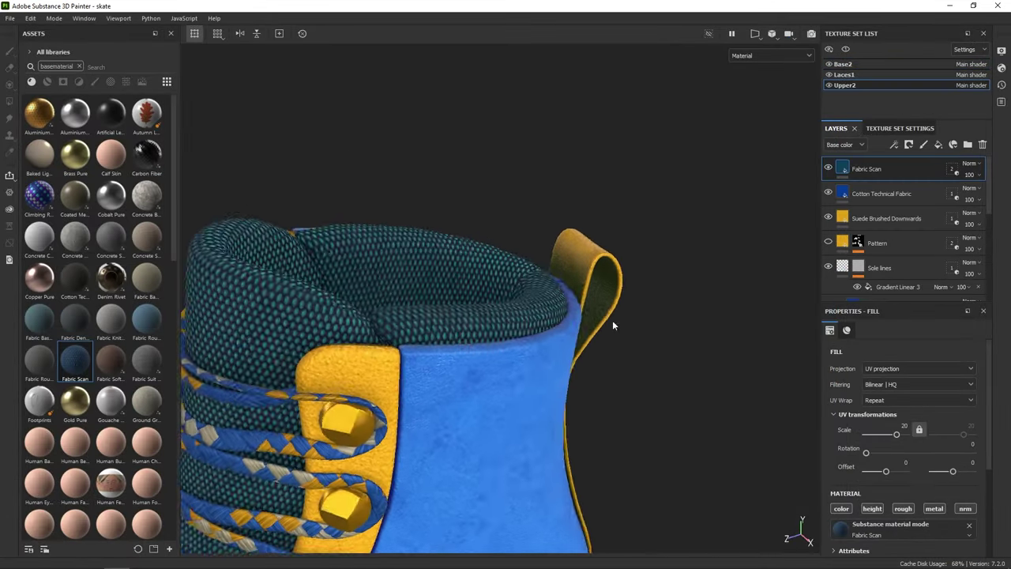
{"action": "left_click_drag", "start_coordinate": [613, 320], "coordinate": [593, 285], "text": "alt"}
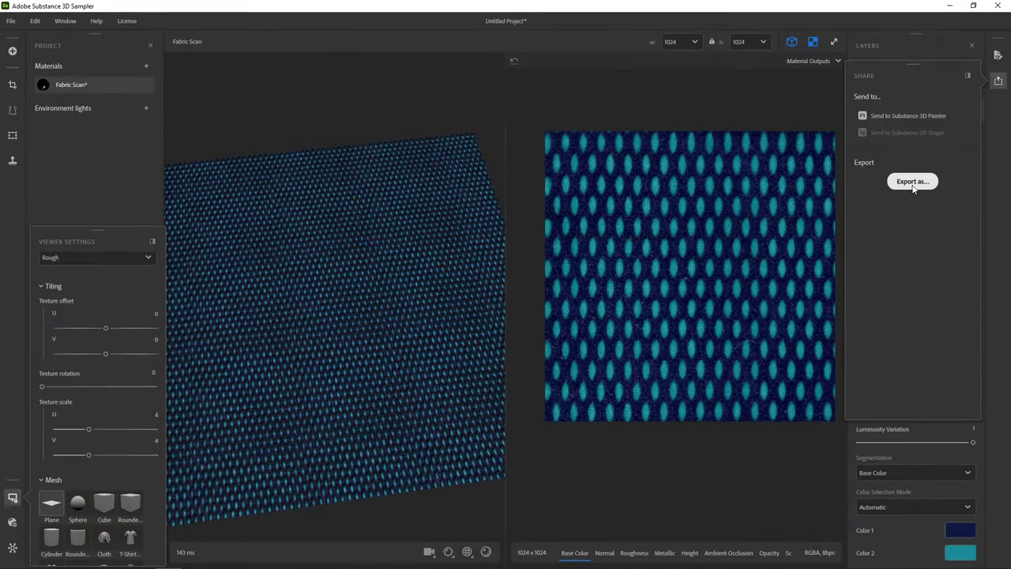
Export Fabric Scan as a .sbsar Substance 3D asset file at 2048 to the desktop.
{"action": "left_click", "coordinate": [913, 181]}
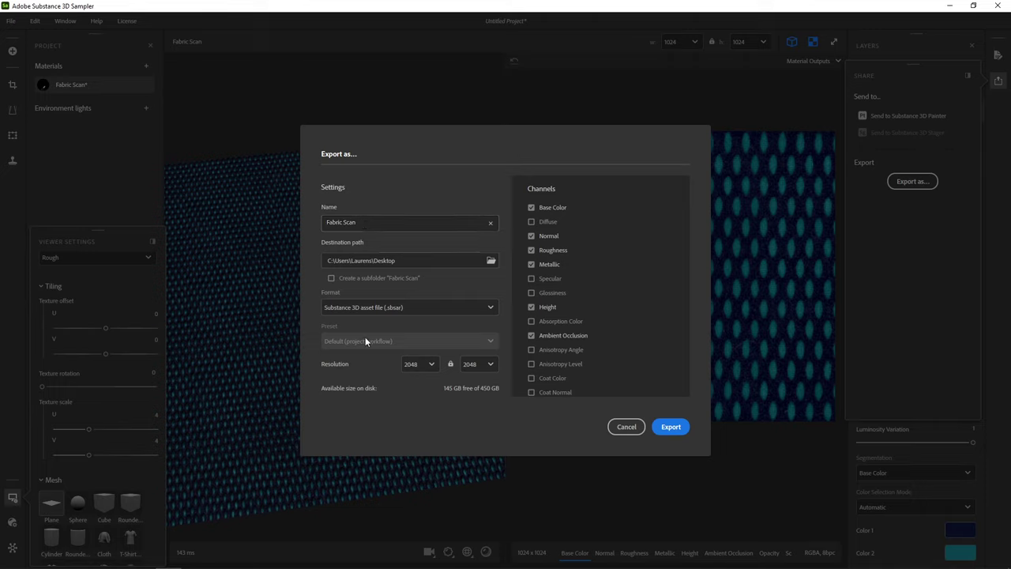
{"action": "left_click", "coordinate": [365, 308]}
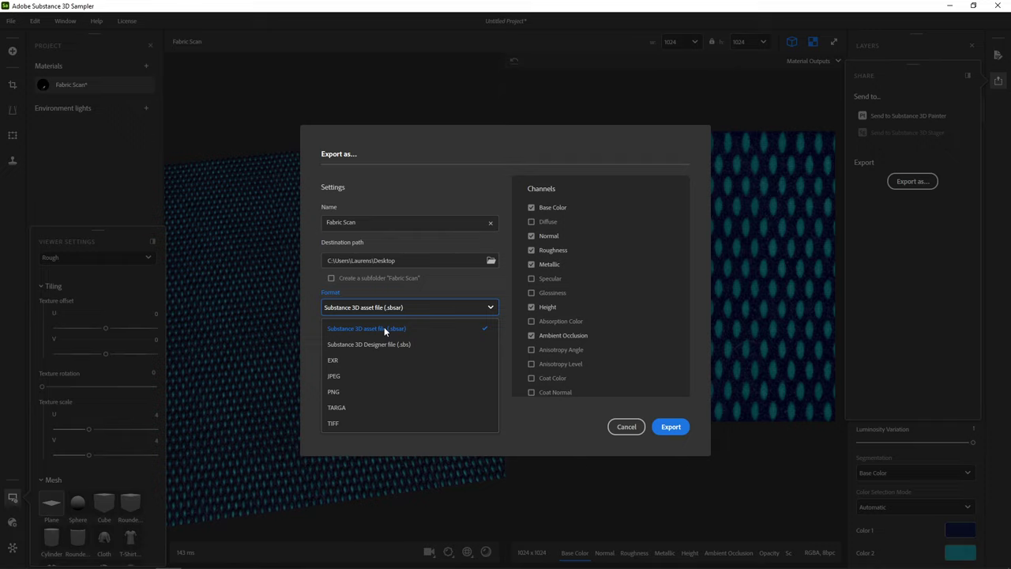
{"action": "left_click", "coordinate": [346, 391]}
{"action": "left_click", "coordinate": [343, 341]}
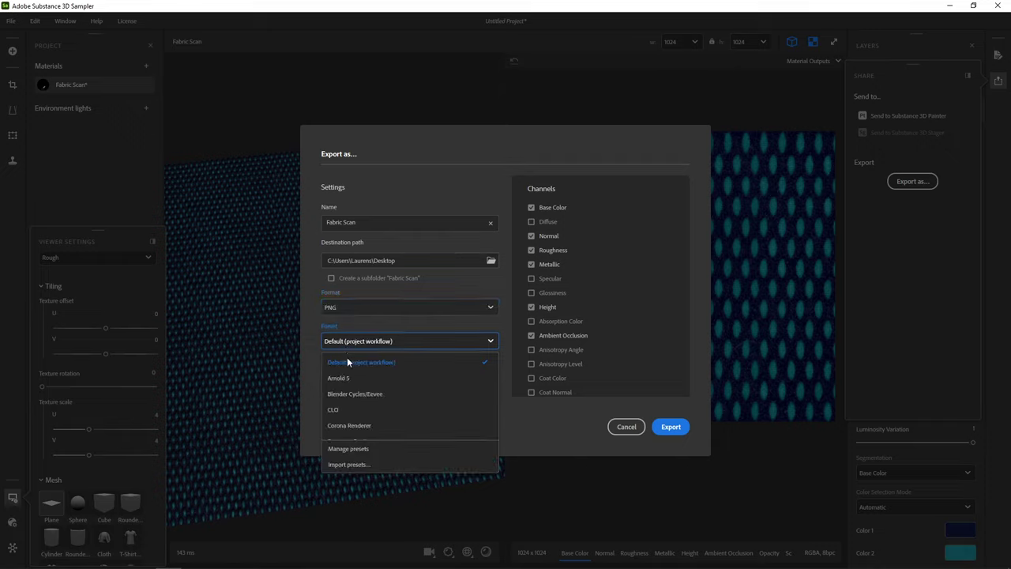
{"action": "left_click", "coordinate": [312, 327]}
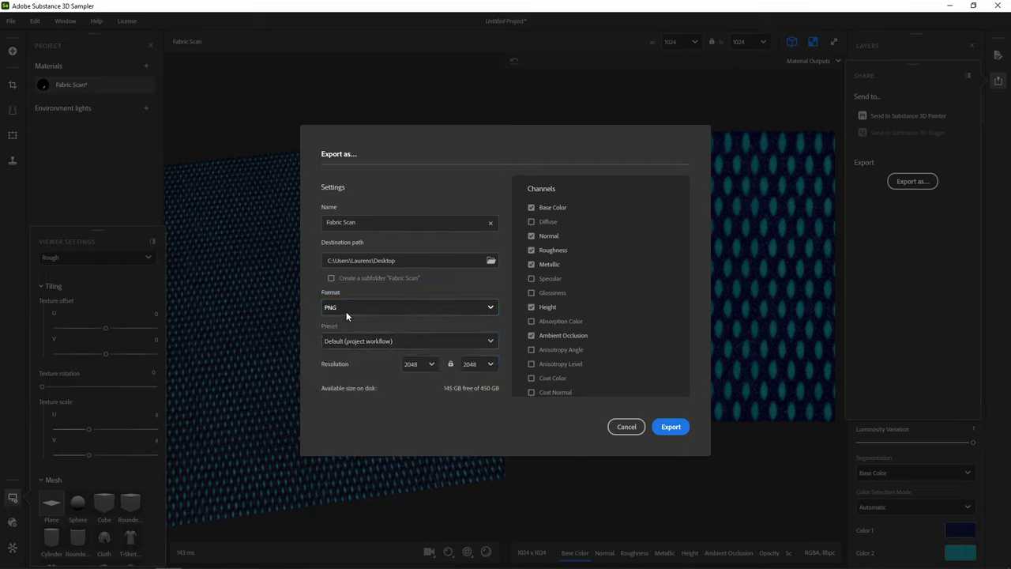
{"action": "left_click", "coordinate": [349, 307]}
{"action": "left_click", "coordinate": [414, 328]}
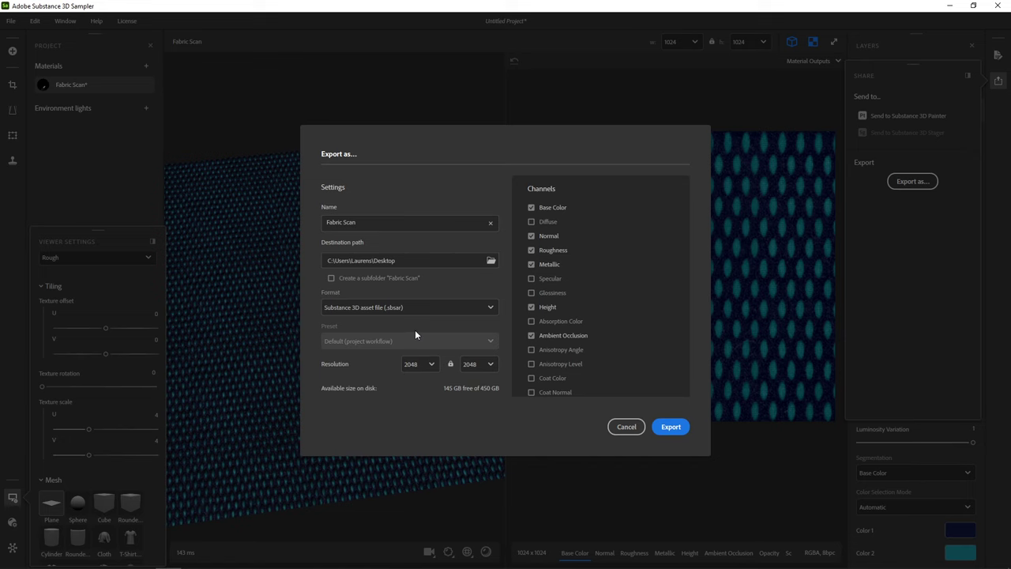
{"action": "left_click", "coordinate": [670, 426]}
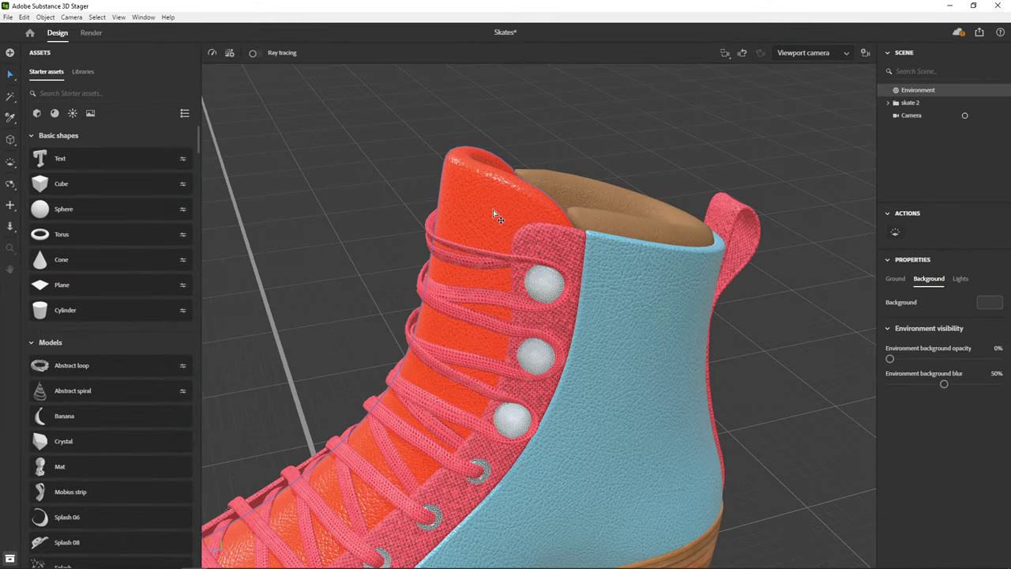
Place the Fabric Scan.sbsar material on the selected skate tongue and padding.
{"action": "left_click", "coordinate": [631, 220]}
{"action": "left_click", "coordinate": [631, 220]}
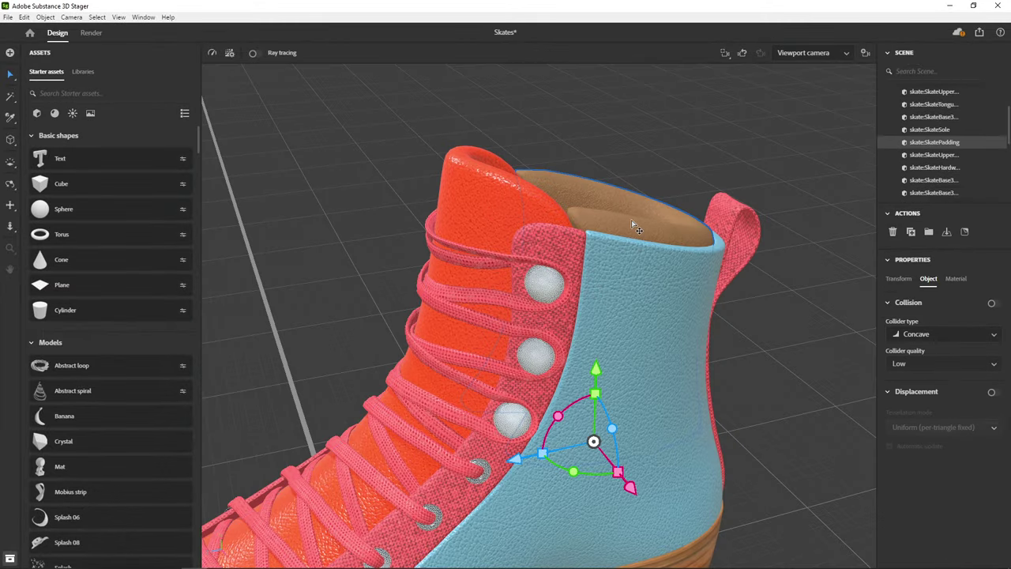
{"action": "left_click", "coordinate": [487, 214], "text": "shift"}
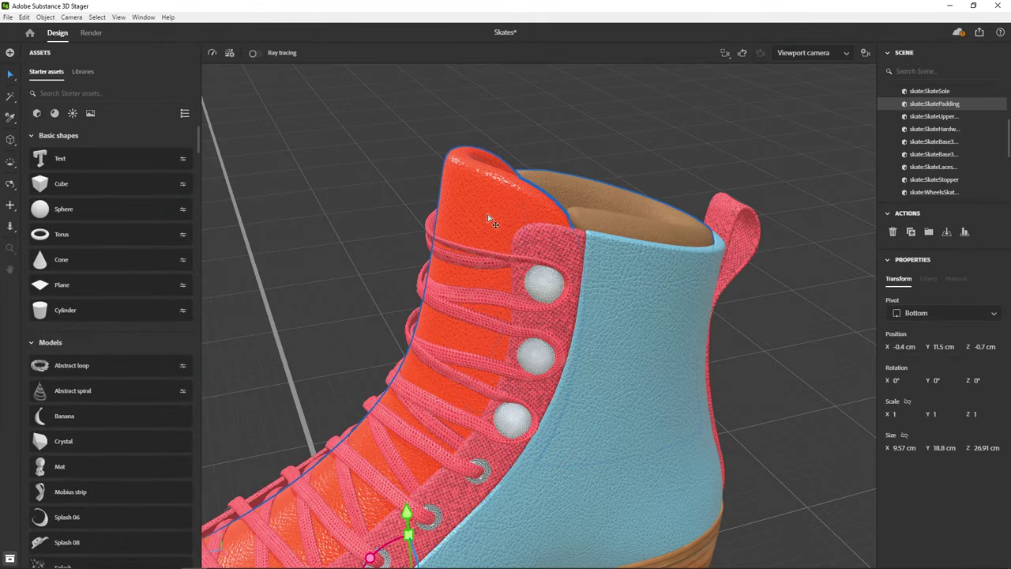
{"action": "left_click", "coordinate": [8, 16]}
{"action": "mouse_move", "coordinate": [45, 129]}
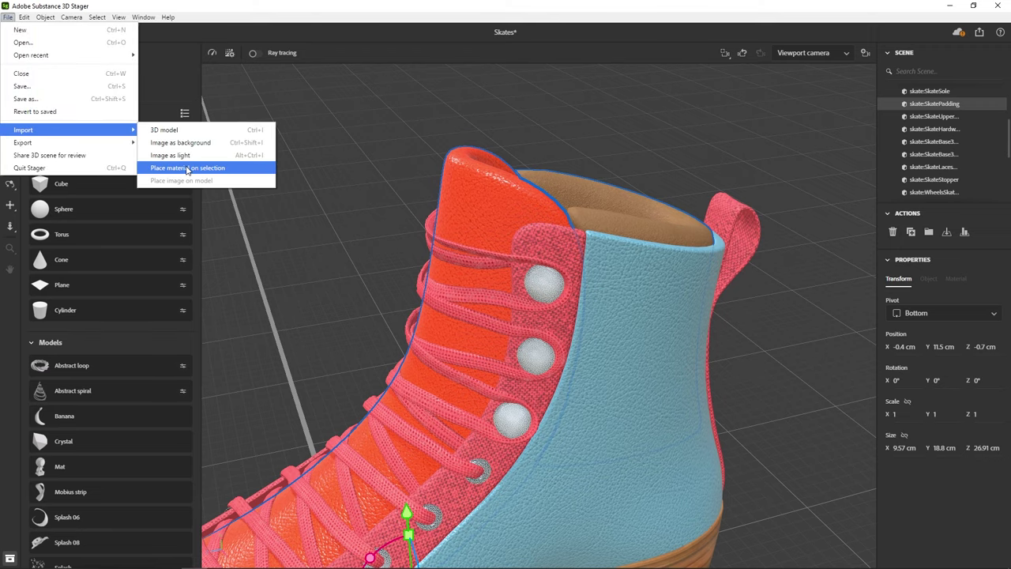
{"action": "left_click", "coordinate": [187, 167]}
{"action": "left_click", "coordinate": [150, 89]}
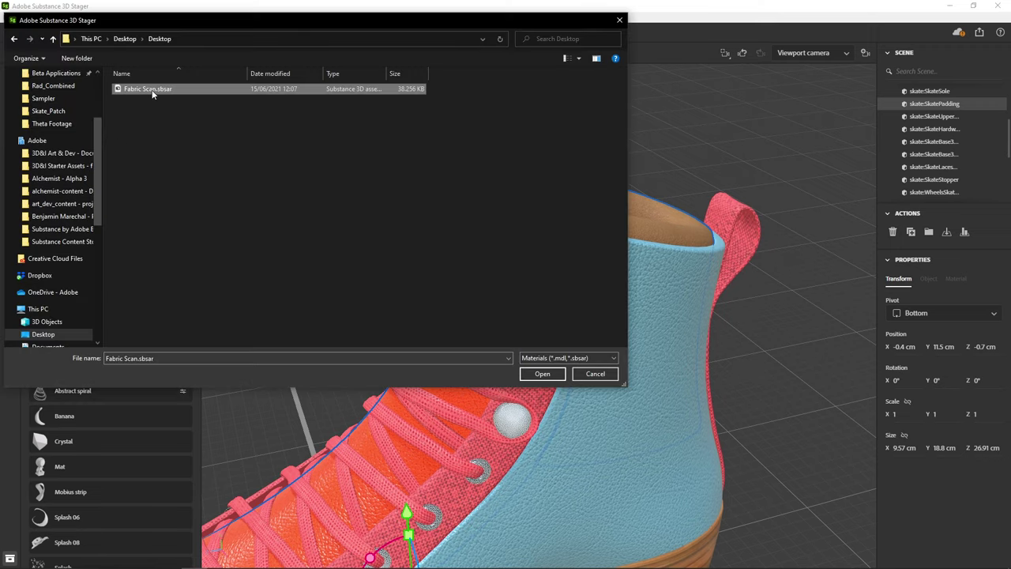
{"action": "left_click", "coordinate": [553, 377]}
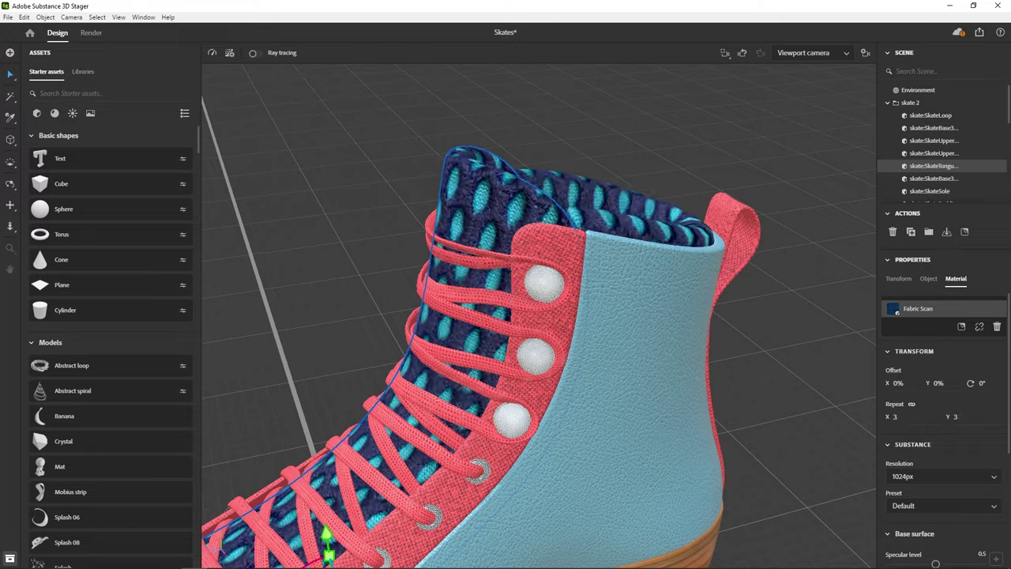
Raise the Fabric Scan material's Repeat to 16.5 for a finer weave.
{"action": "left_click_drag", "start_coordinate": [899, 416], "coordinate": [939, 417]}
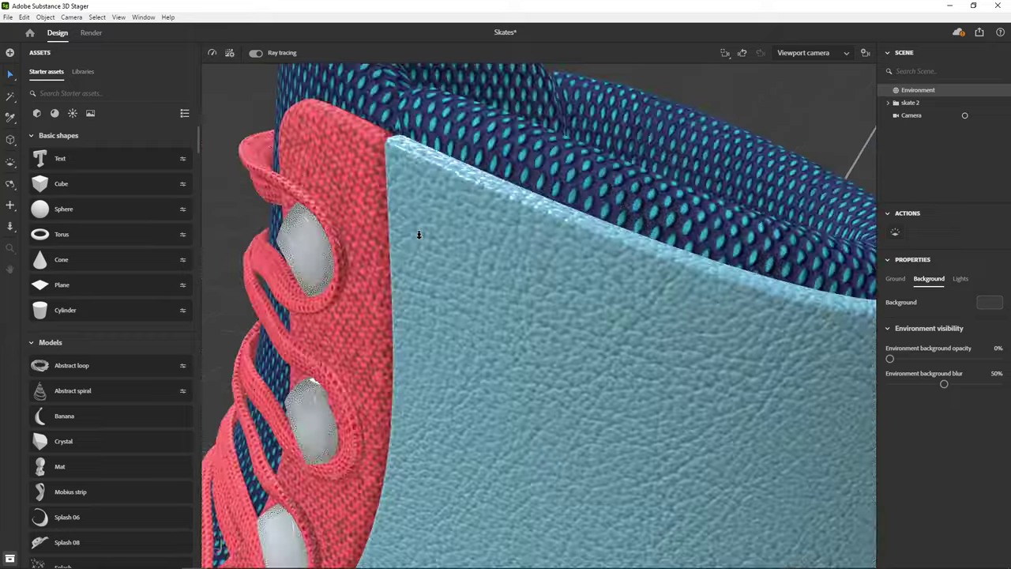
{"action": "scroll", "coordinate": [419, 234], "scroll_direction": "down", "scroll_amount": 10}
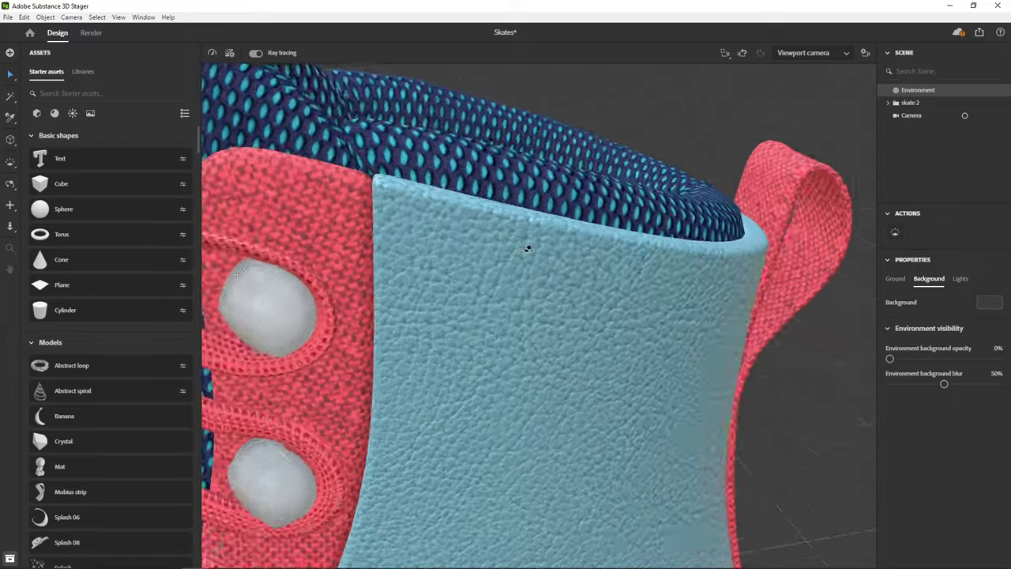
{"action": "scroll", "coordinate": [503, 187], "scroll_direction": "up", "scroll_amount": 5}
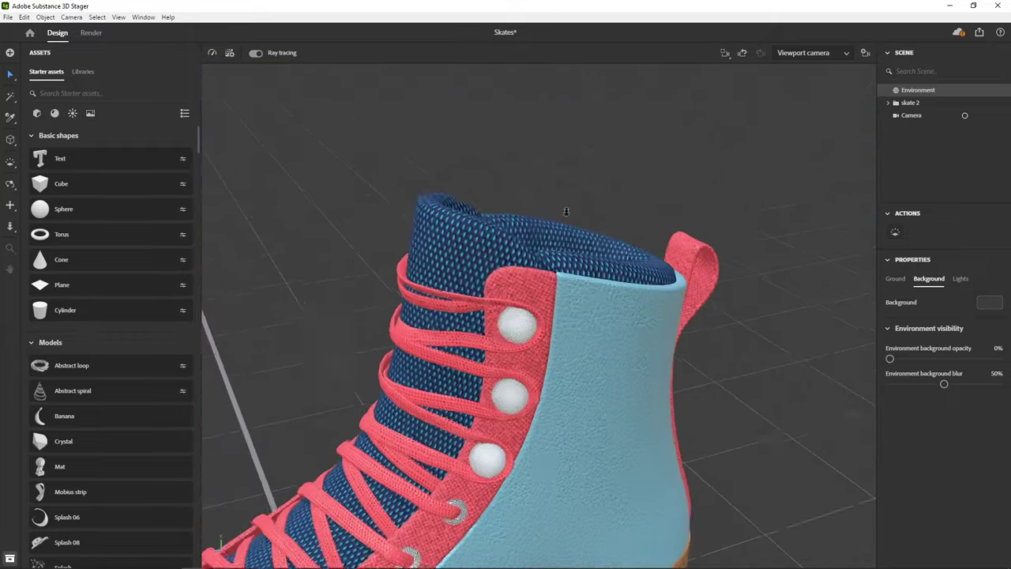